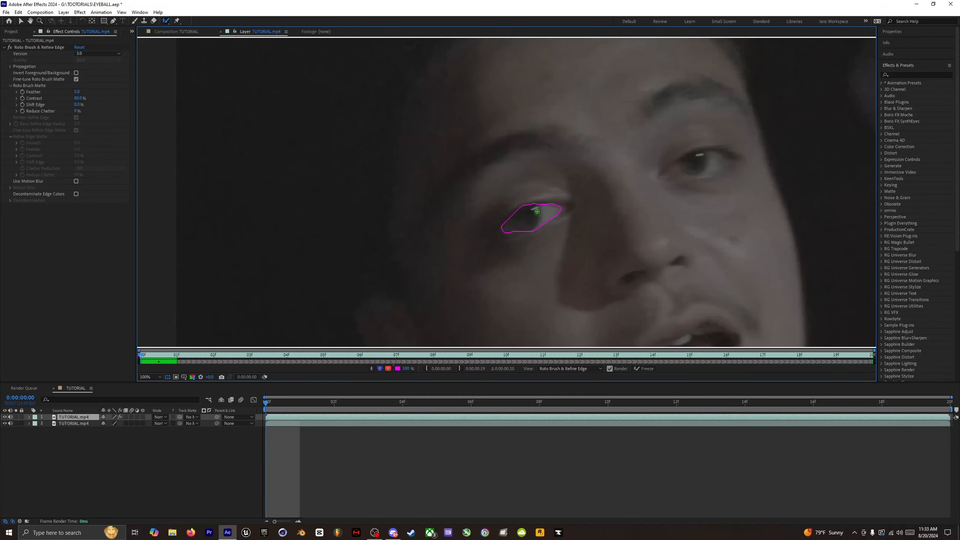
- Add the second eye to the Roto Brush selection on the first frame and propagate the matte through the clip
left_click_drag(681, 169, 723, 156)
scroll(689, 171, "down", 4)
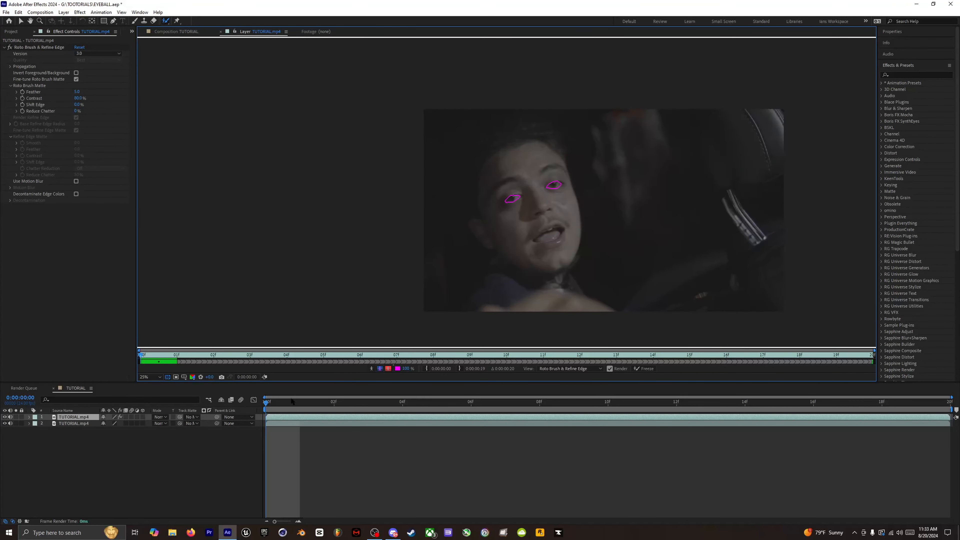
key("Page_Down")
key("Page_Down")
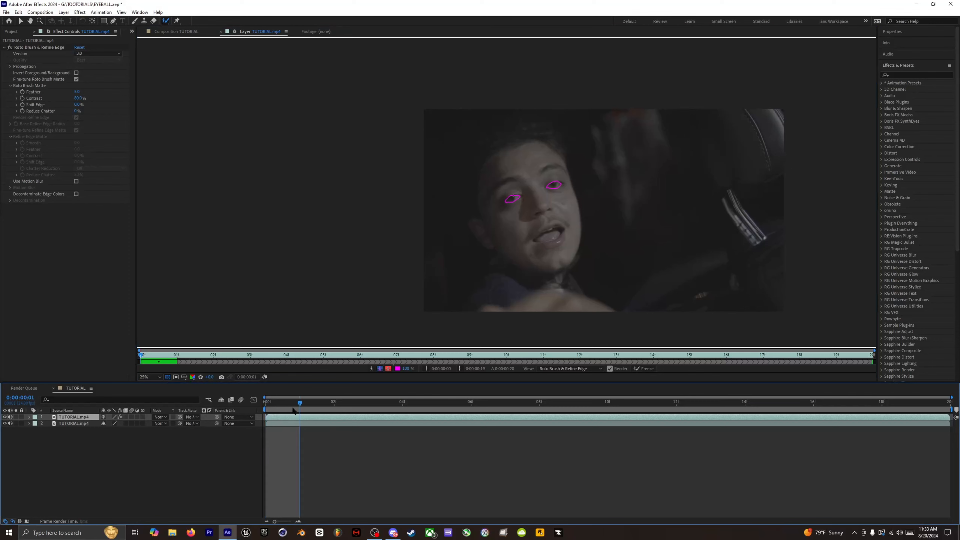
key("Page_Down")
key("Page_Down")
key("Page_Down")
key("Page_Down")
key("Page_Down")
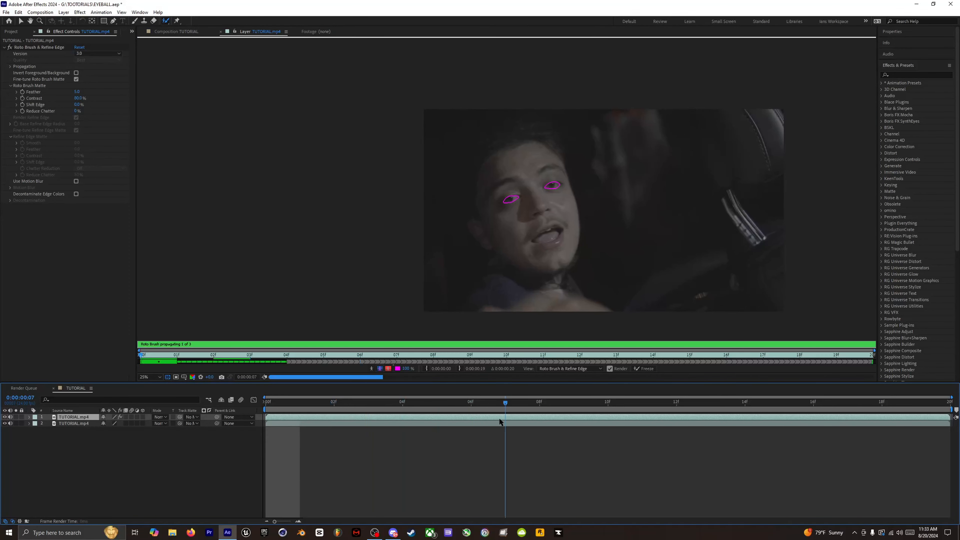
left_click_drag(500, 418, 925, 452)
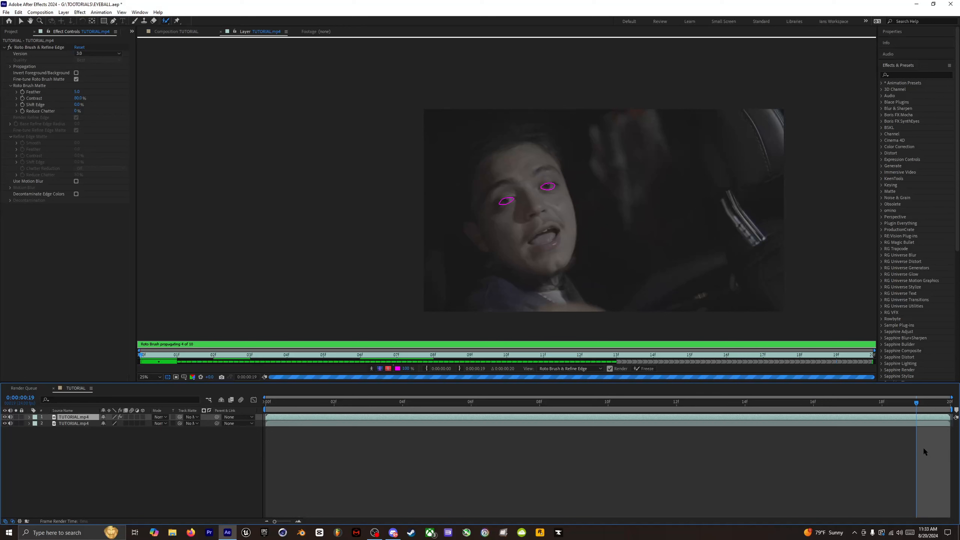
- Invert the Roto Brush foreground and background, and freeze the propagation with the playhead on the first frame
left_click(39, 47)
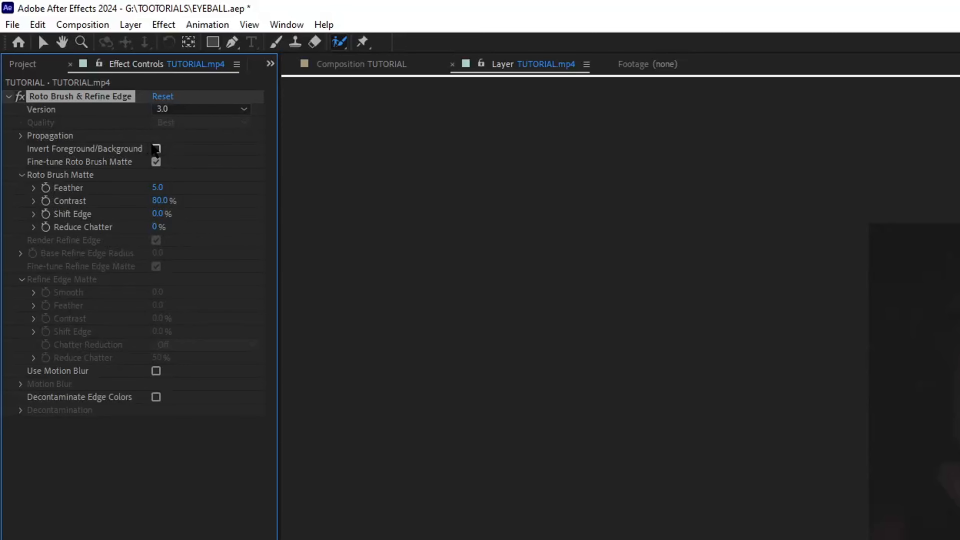
left_click(155, 148)
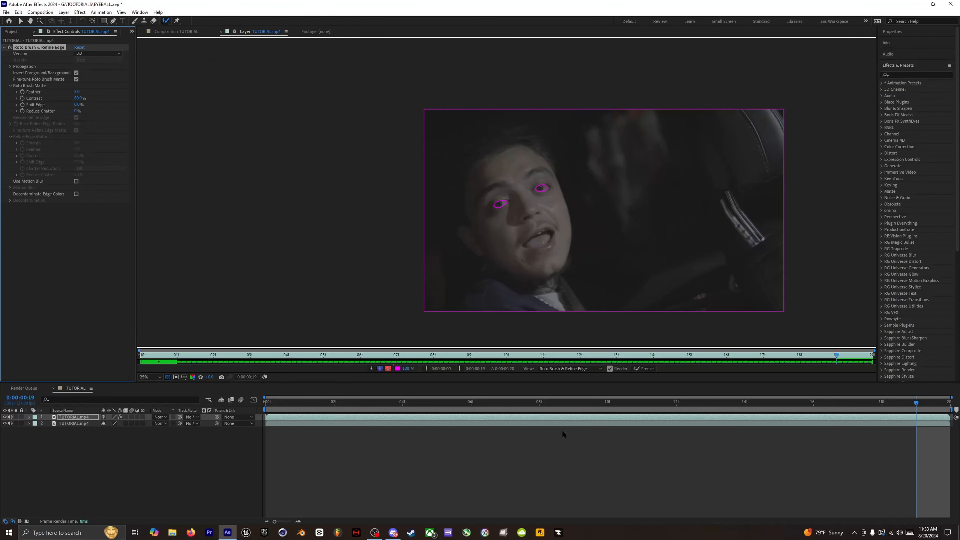
left_click_drag(575, 411, 266, 403)
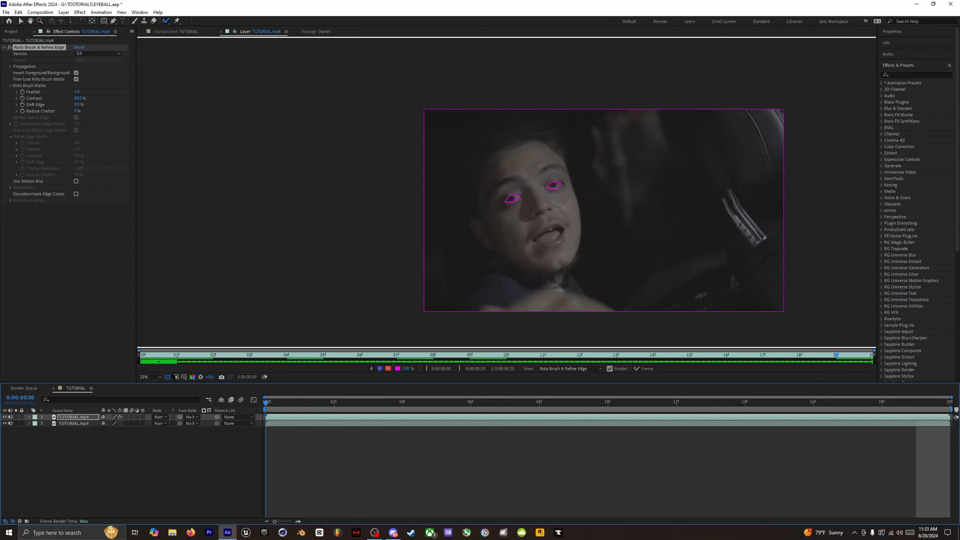
left_click(545, 384)
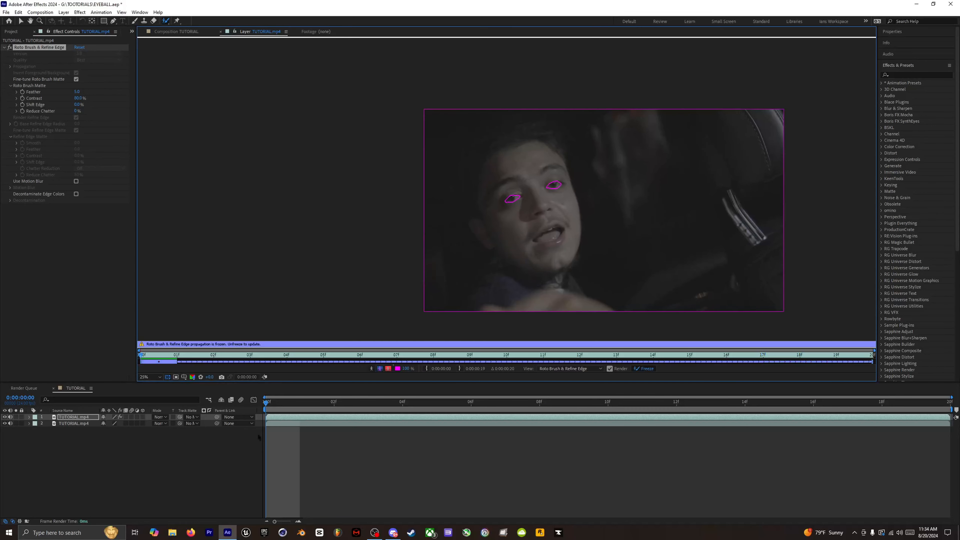
- Create a green solid above the footage layers and display the TUTORIAL composition at its first frame
right_click(107, 465)
mouse_move(174, 372)
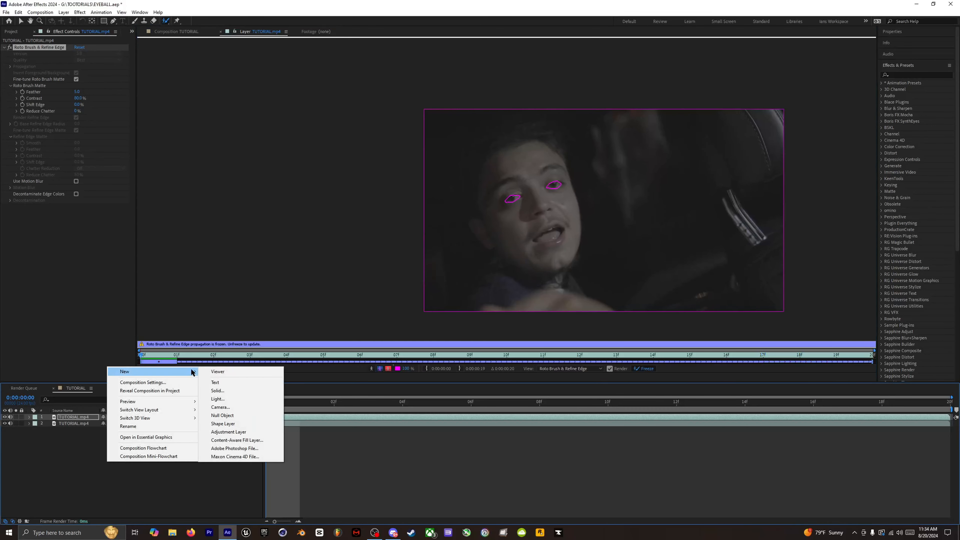
left_click(233, 391)
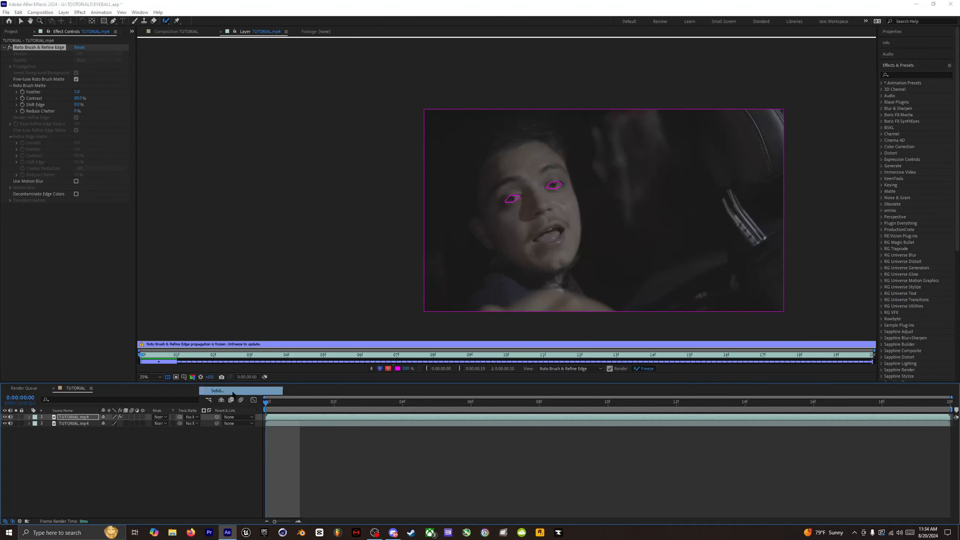
left_click(298, 261)
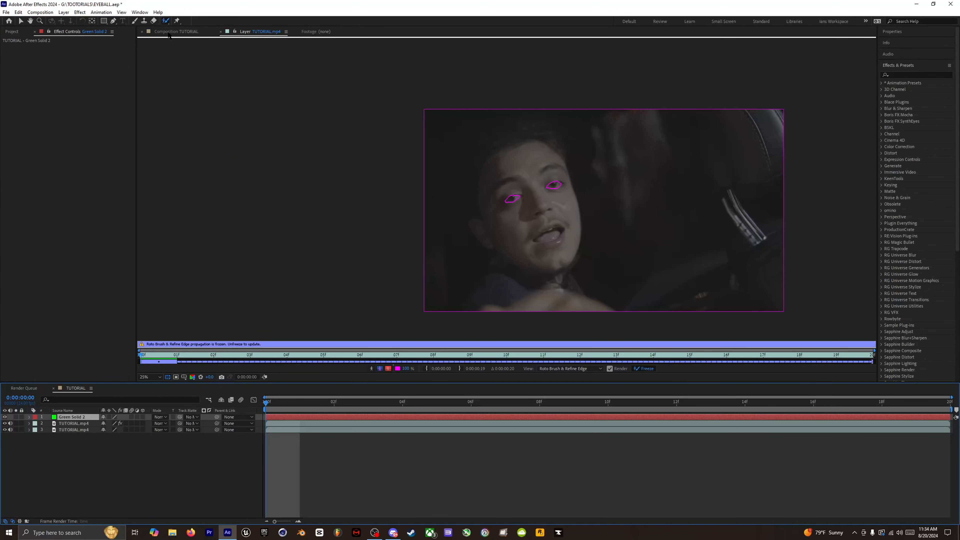
left_click(168, 33)
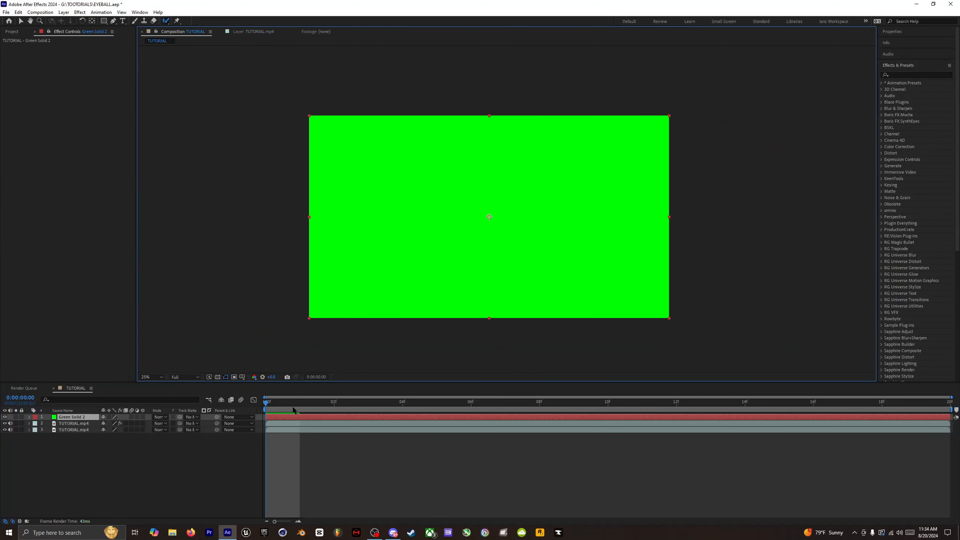
left_click_drag(293, 410, 266, 427)
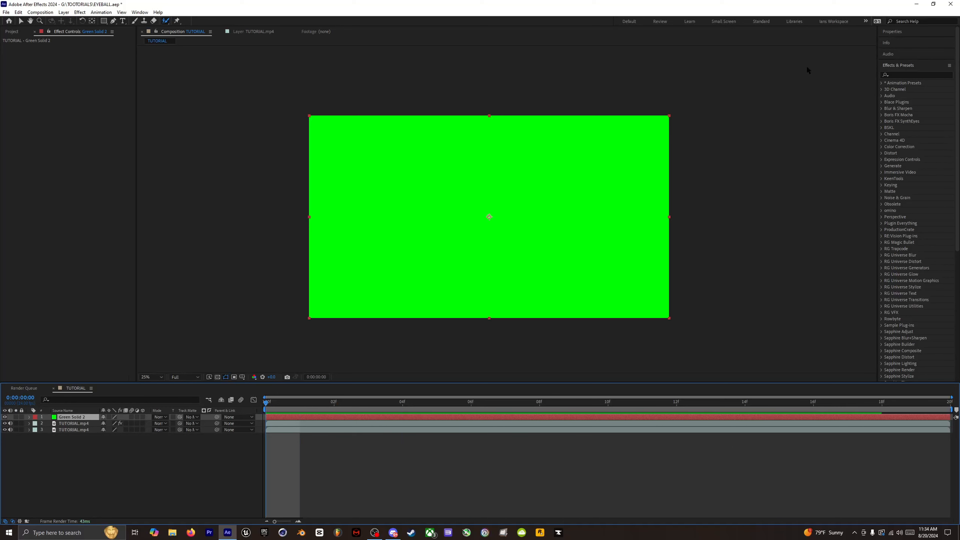
- Find the Video Copilot Element effect and apply it to the green solid
left_click(898, 74)
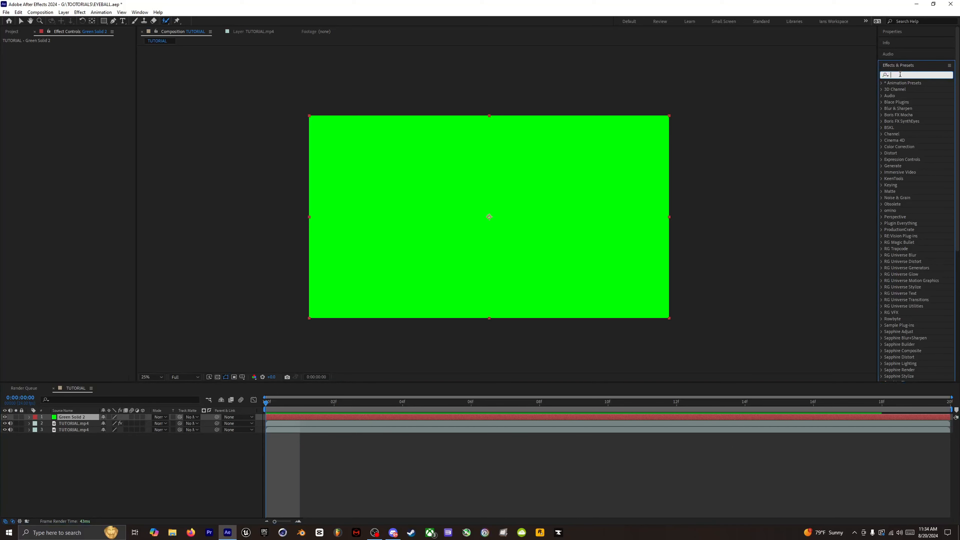
type("el")
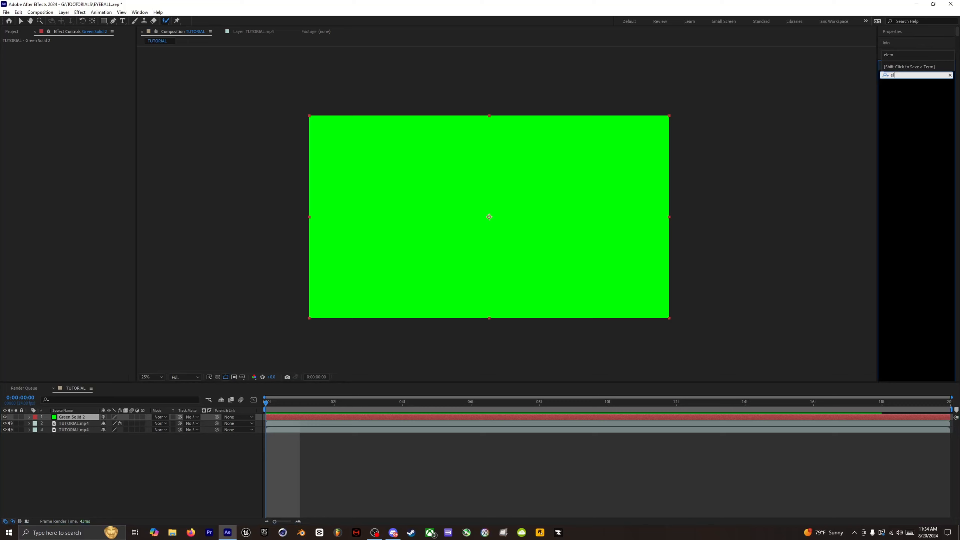
type("eme")
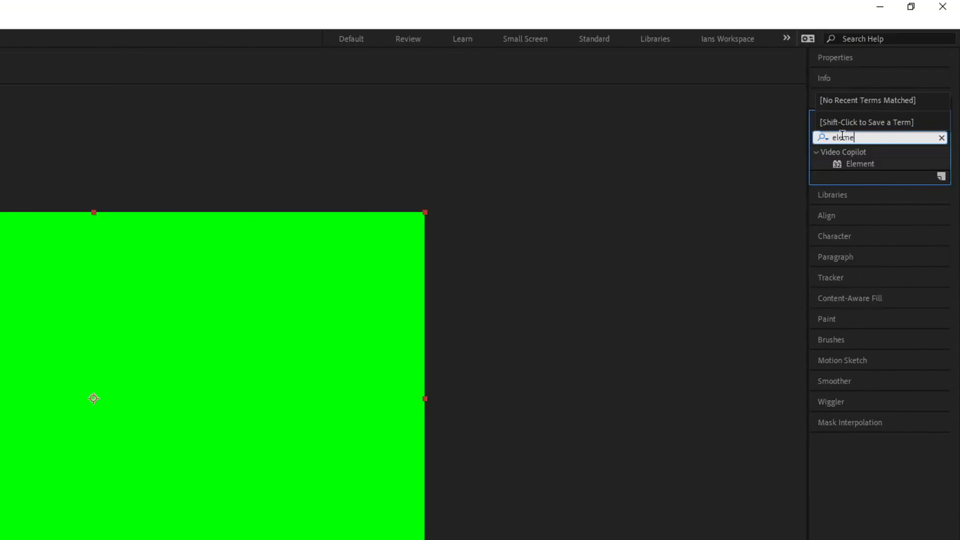
left_click(858, 163)
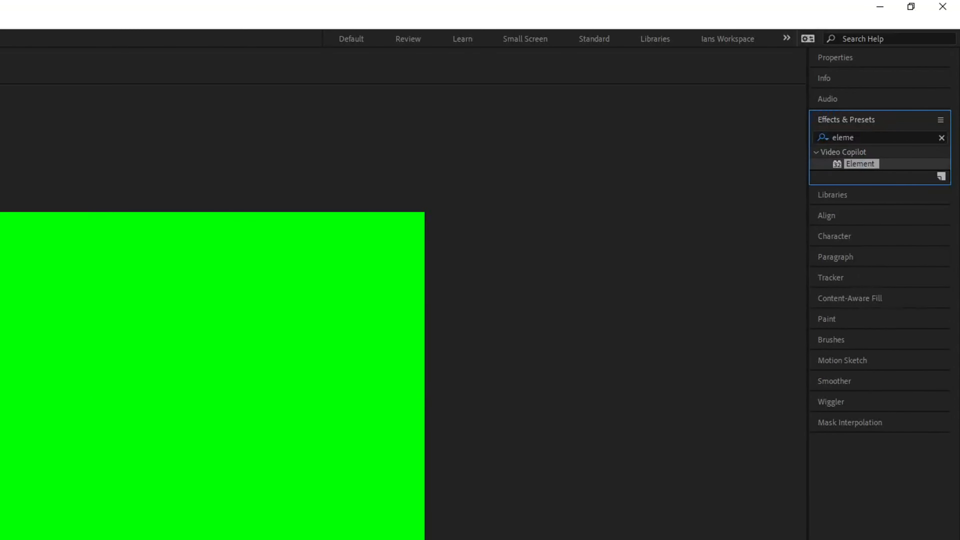
left_click_drag(859, 164, 280, 418)
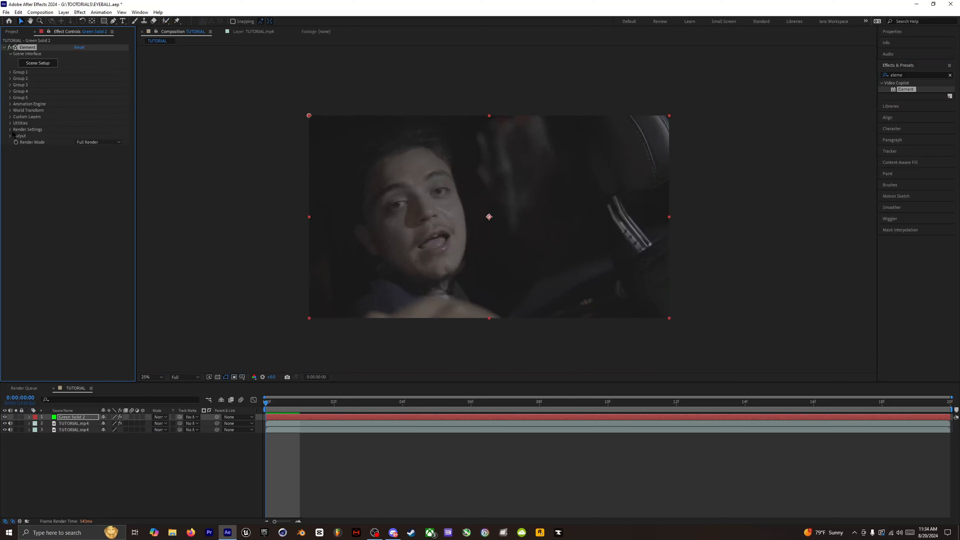
- Set Motion Blur to On in the Element effect's render settings
left_click(10, 130)
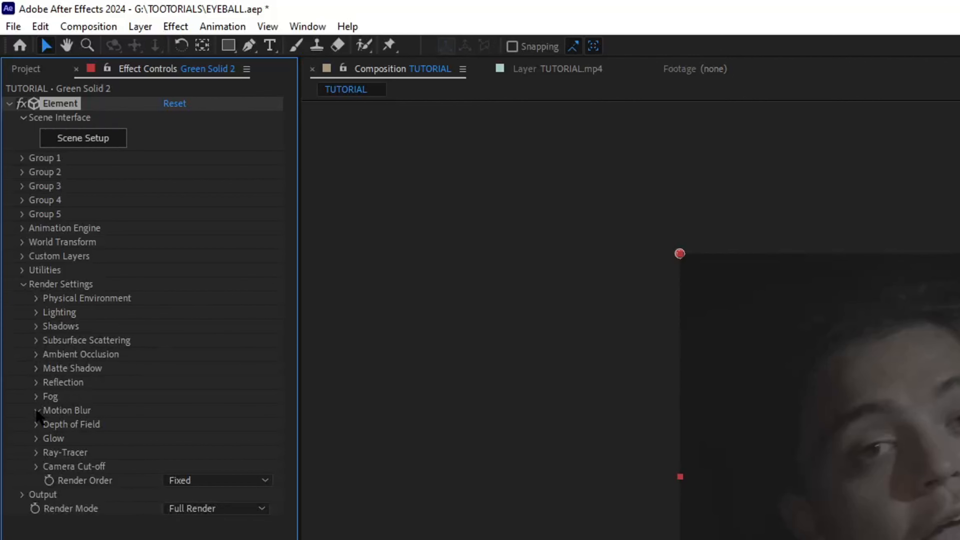
left_click(37, 411)
left_click(192, 424)
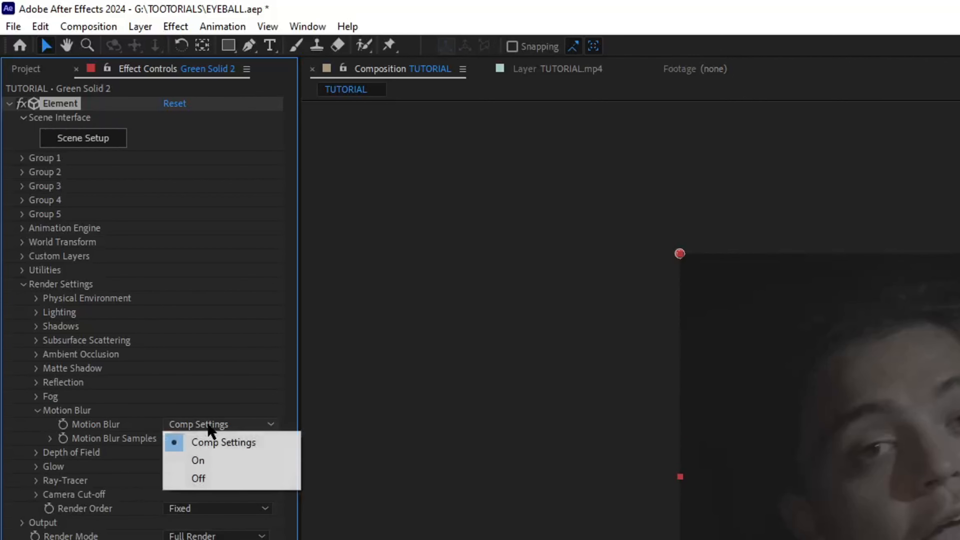
left_click(218, 465)
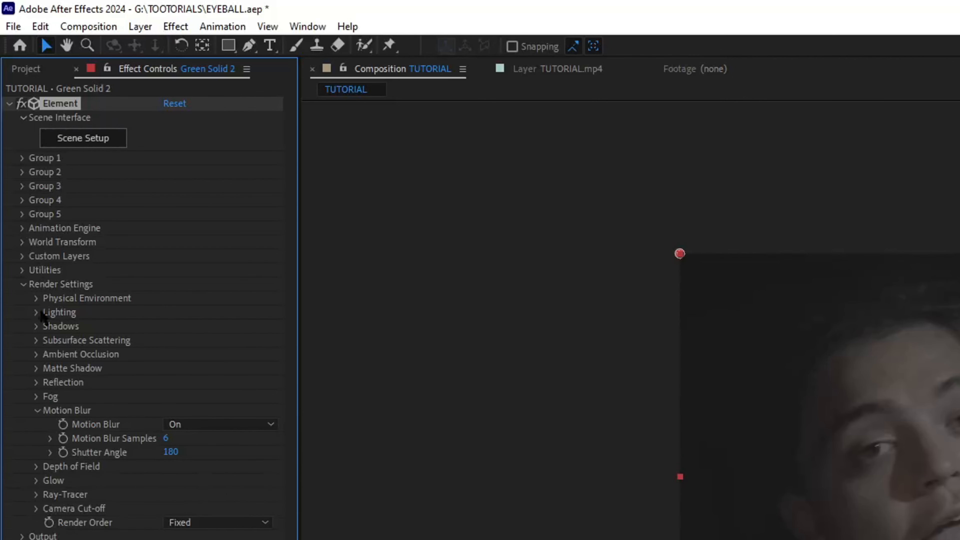
left_click(21, 284)
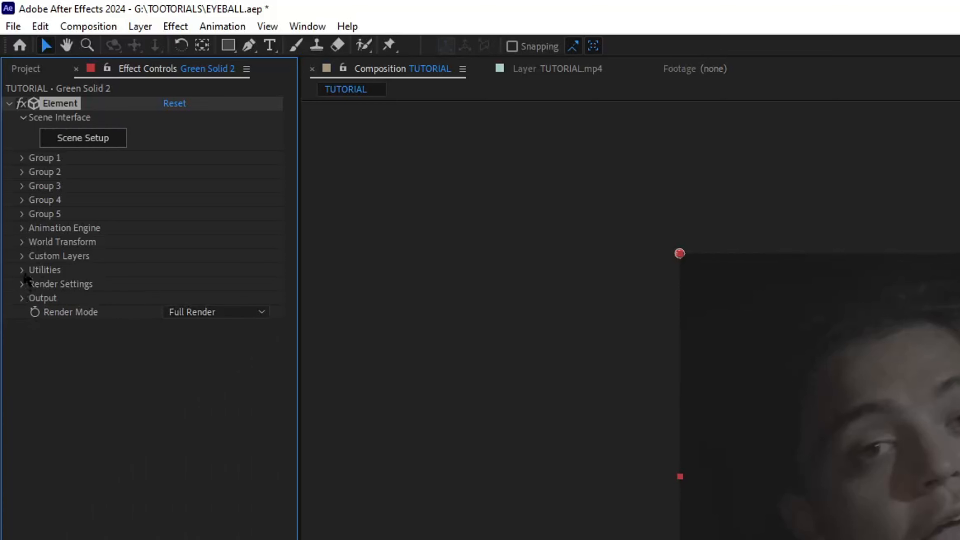
- Assign 3. TUTORIAL.mp4 as Layer 1 of Element's custom texture maps
left_click(23, 257)
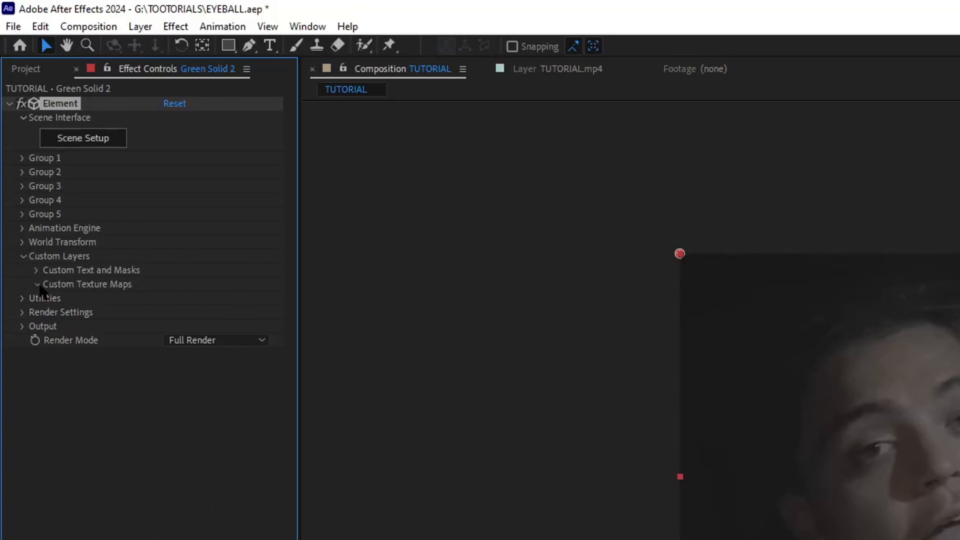
left_click(204, 298)
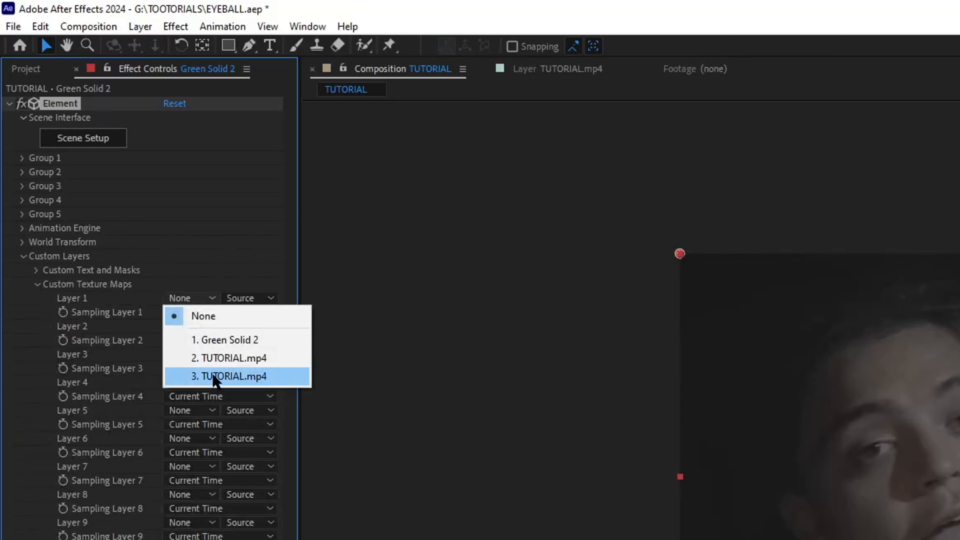
left_click(203, 378)
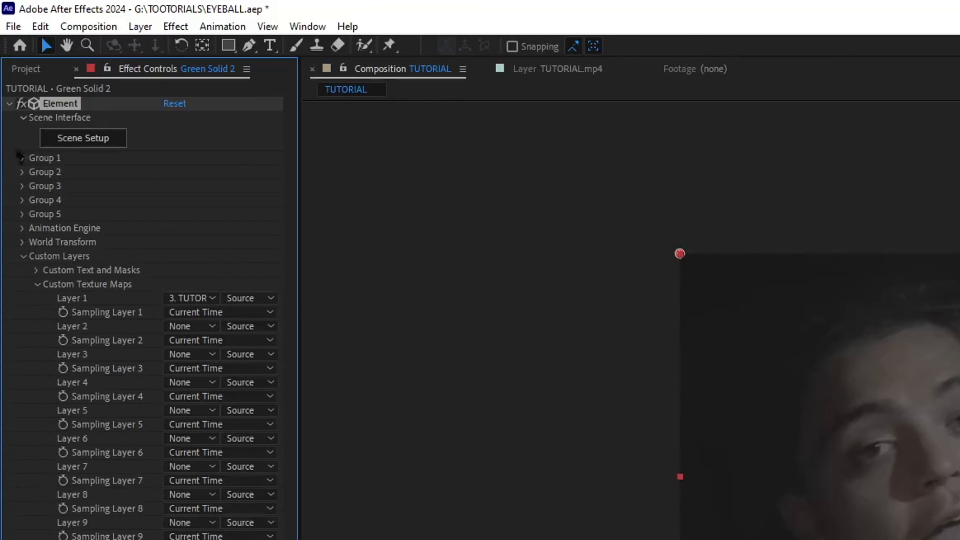
left_click(23, 257)
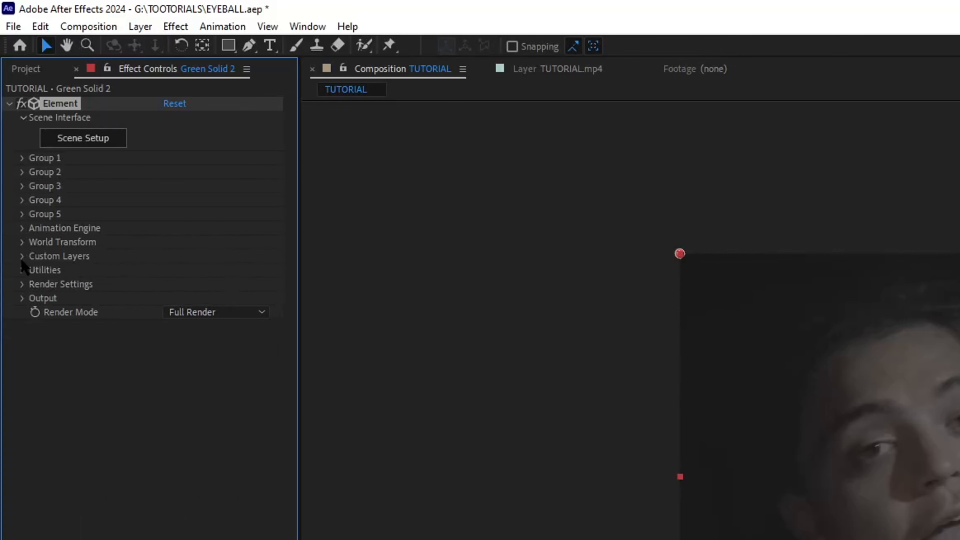
- Open Element's Scene Setup and import human_eyeball.obj with Physical Shader materials and Model Center alignment
left_click(88, 140)
left_click(21, 28)
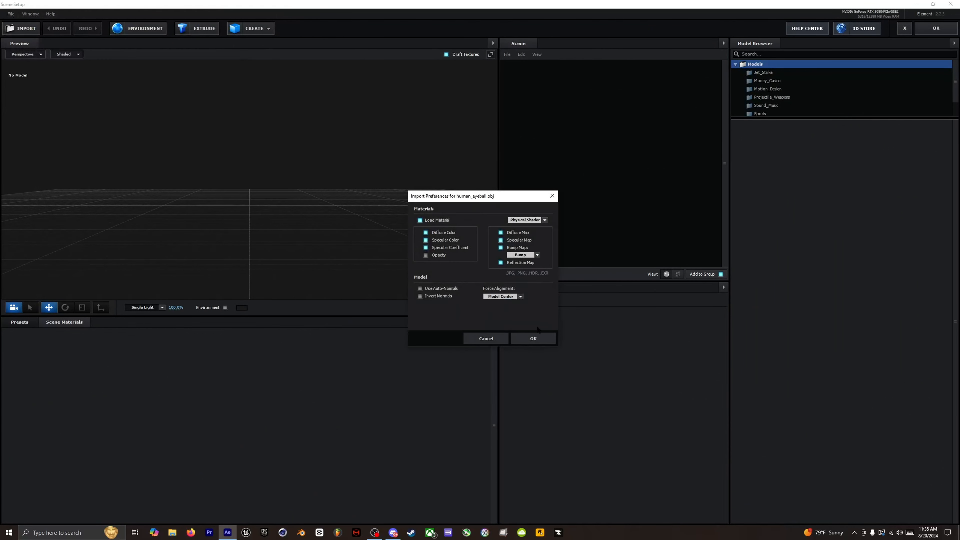
left_click(535, 337)
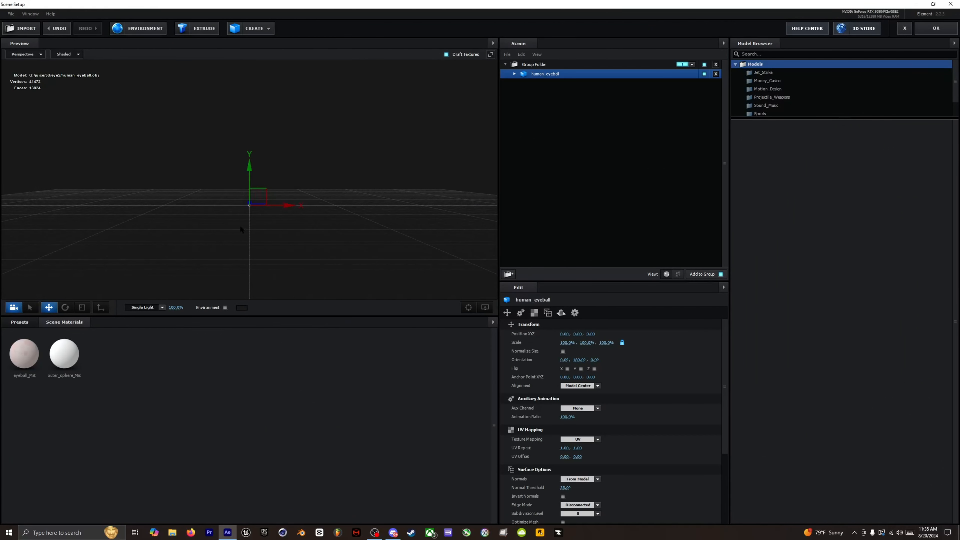
- Hide the second eyeball_Mat part of the human_eyeball model and inspect the exposed iris in the preview
scroll(262, 218, "up", 4)
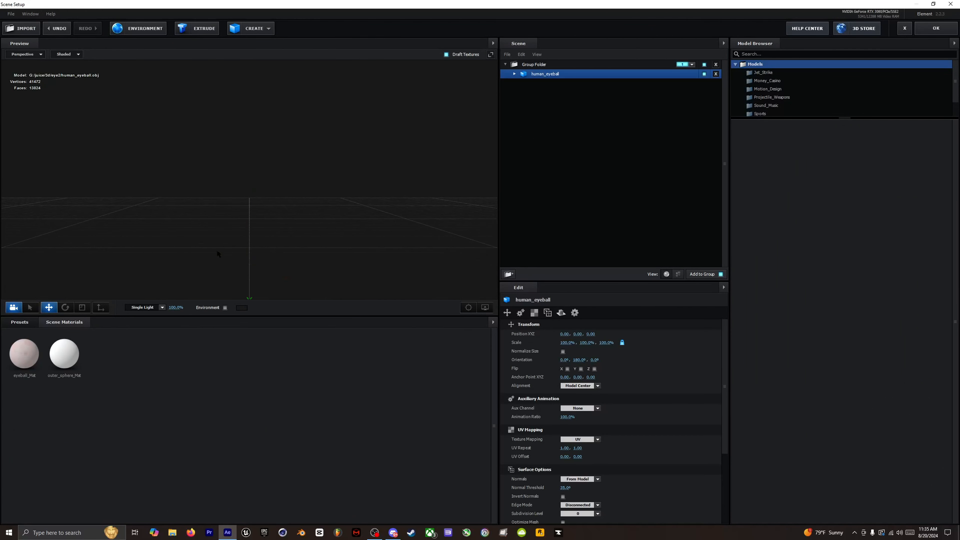
scroll(223, 262, "down", 4)
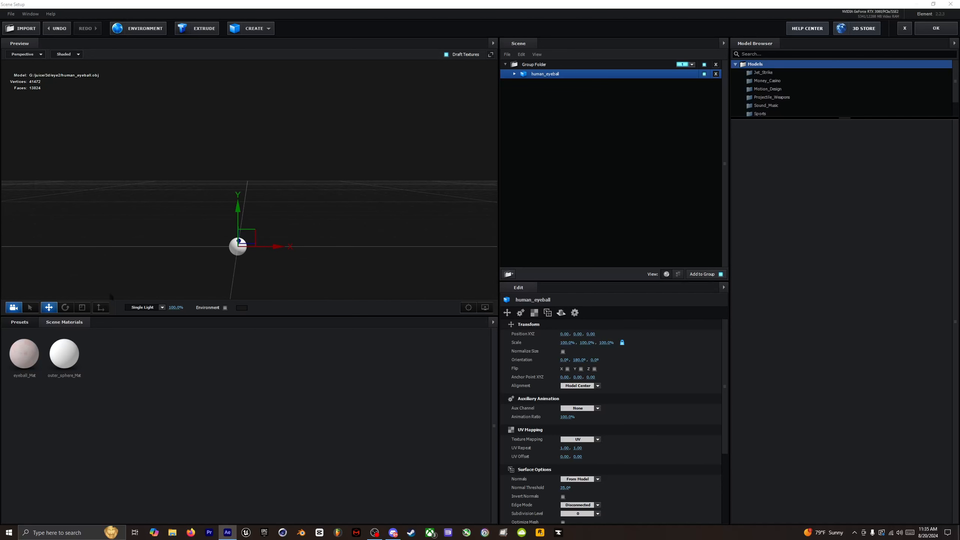
scroll(223, 254, "up", 3)
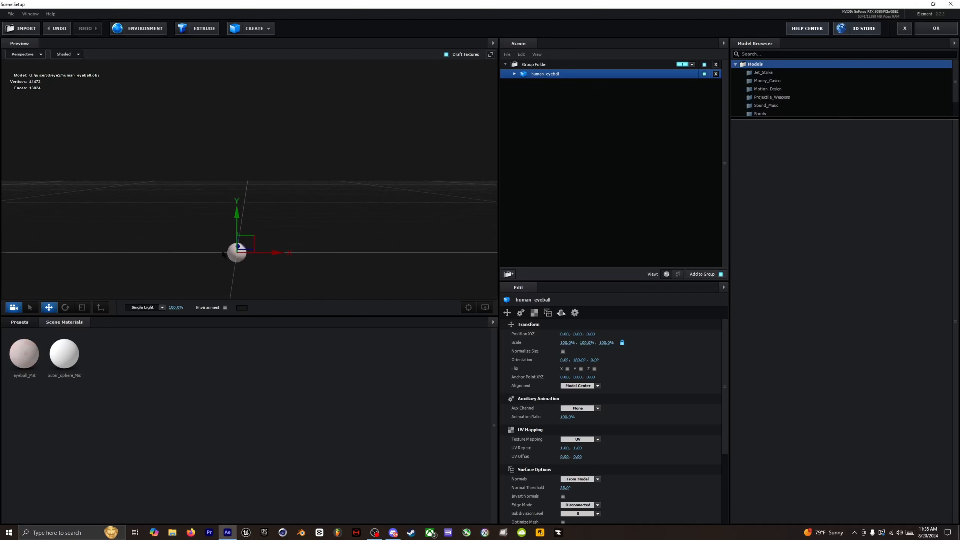
left_click_drag(226, 257, 217, 288)
left_click(514, 74)
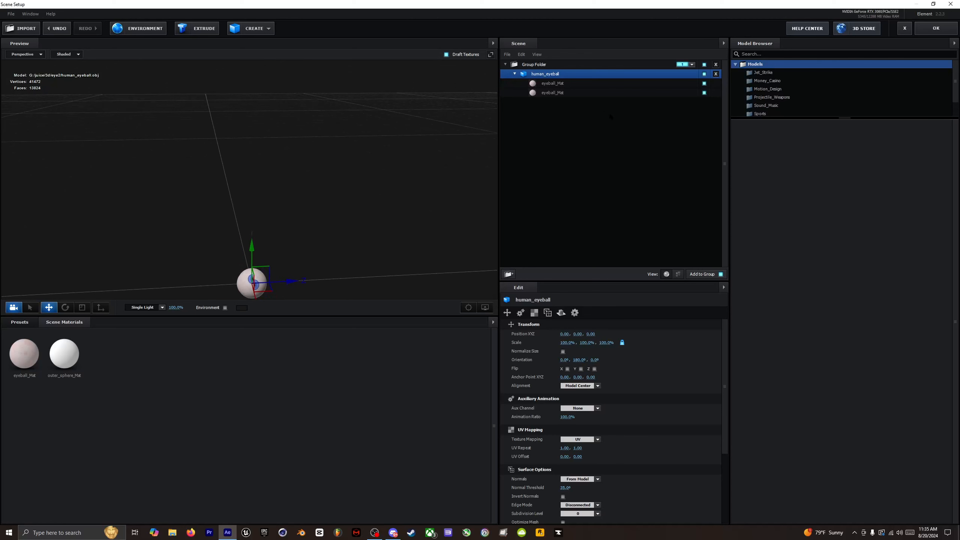
left_click(704, 92)
left_click_drag(265, 244, 260, 261)
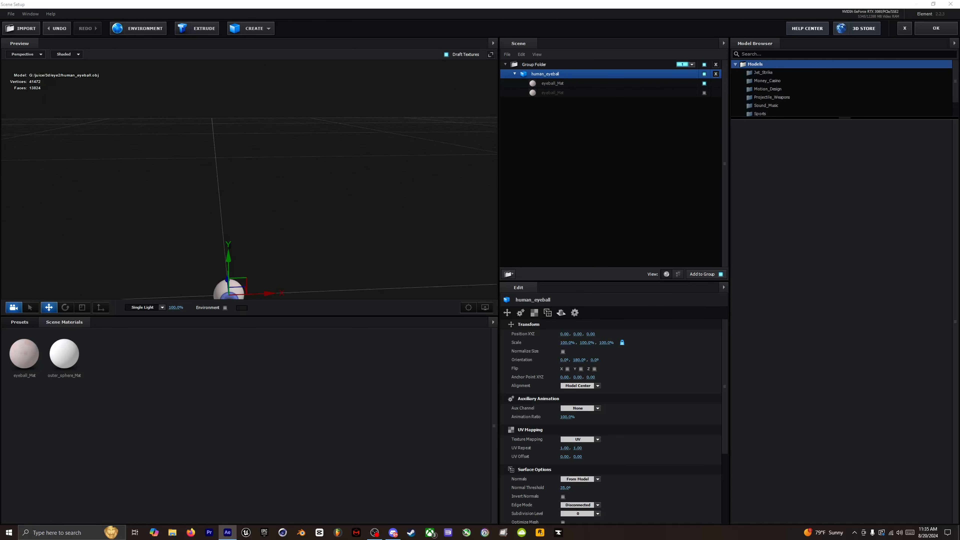
scroll(181, 220, "down", 4)
left_click_drag(214, 227, 212, 226)
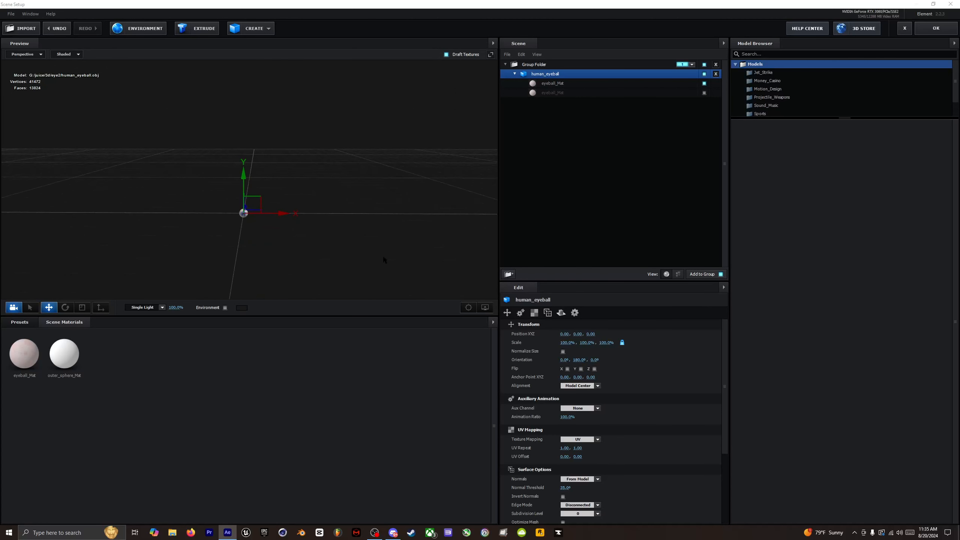
left_click_drag(384, 259, 276, 81)
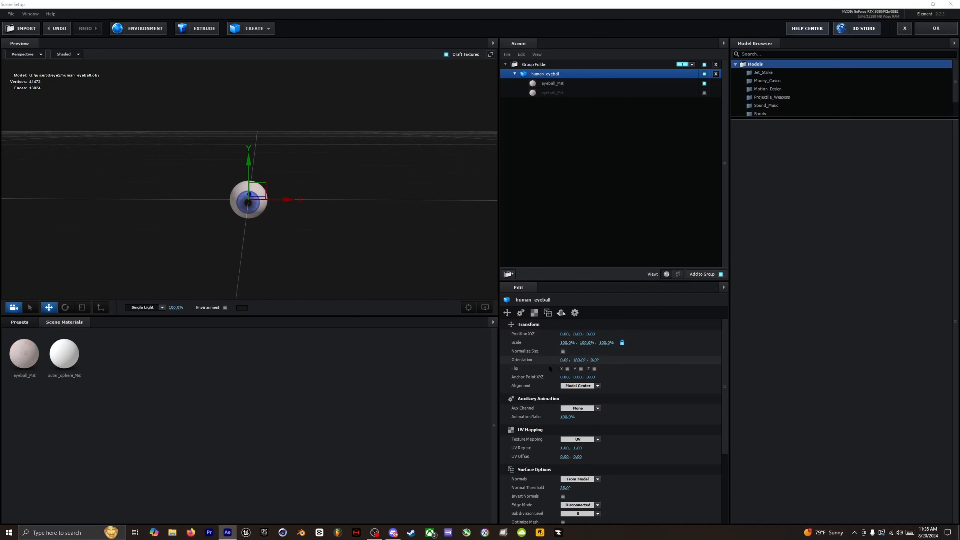
- Scale the human_eyeball model uniformly to 316%, raise it slightly along Y, and apply the Scene Setup changes
left_click_drag(567, 343, 860, 329)
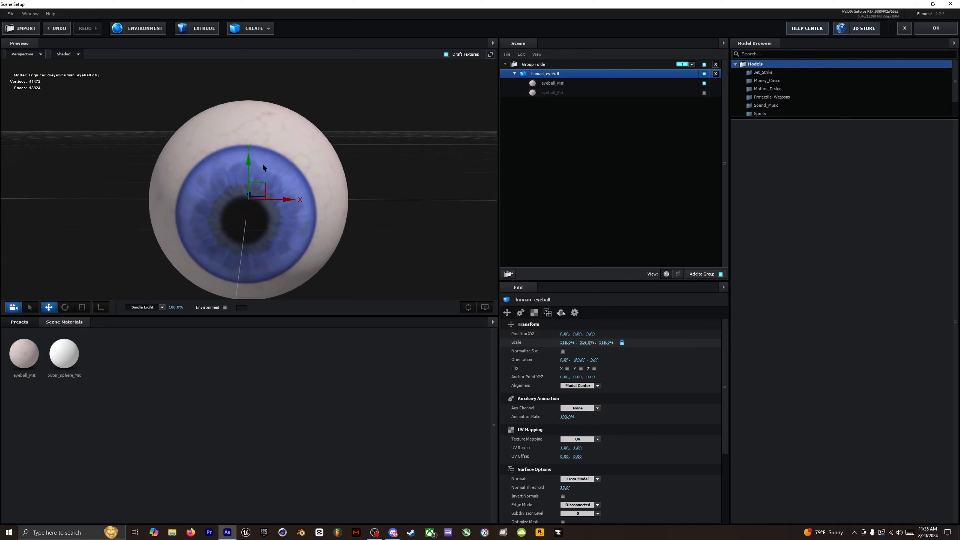
left_click_drag(253, 161, 228, 80)
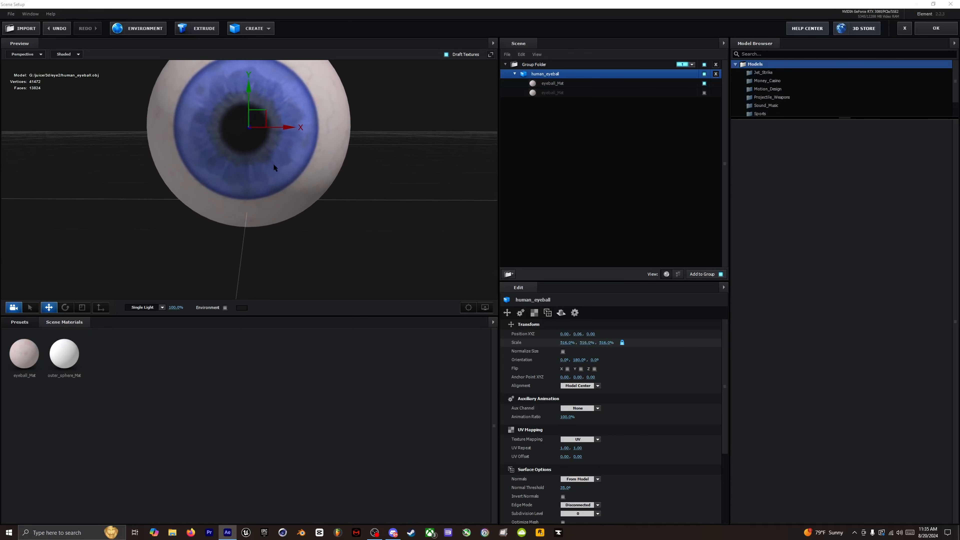
left_click_drag(274, 165, 19, 189)
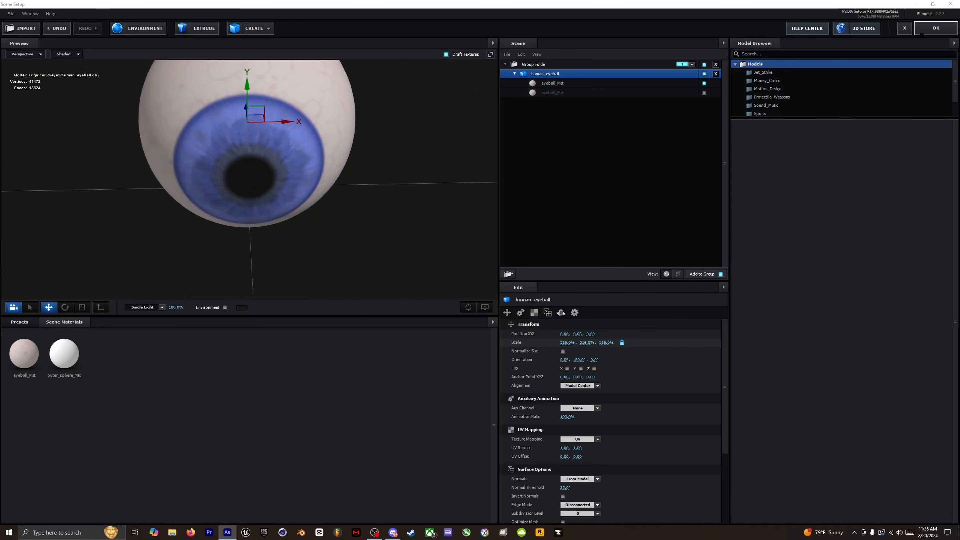
scroll(244, 113, "down", 3)
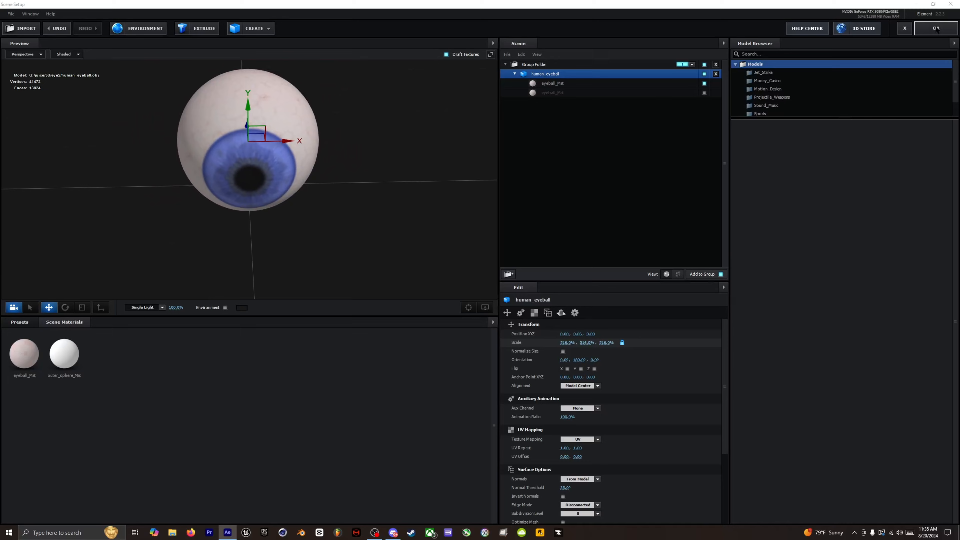
left_click(937, 28)
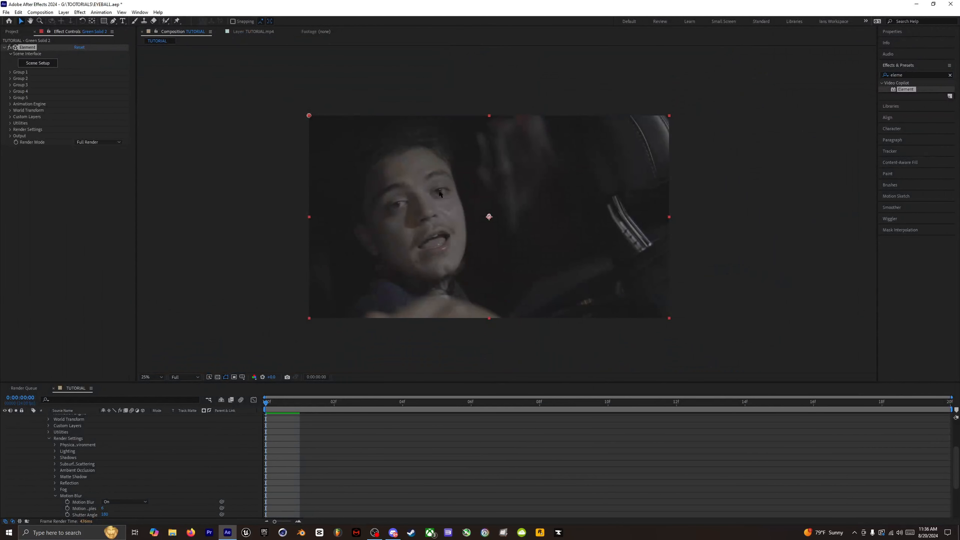
- Move Element's Group 1 position point onto the man's shadowed eye, at about 952, 976
key("comma")
left_click(501, 216)
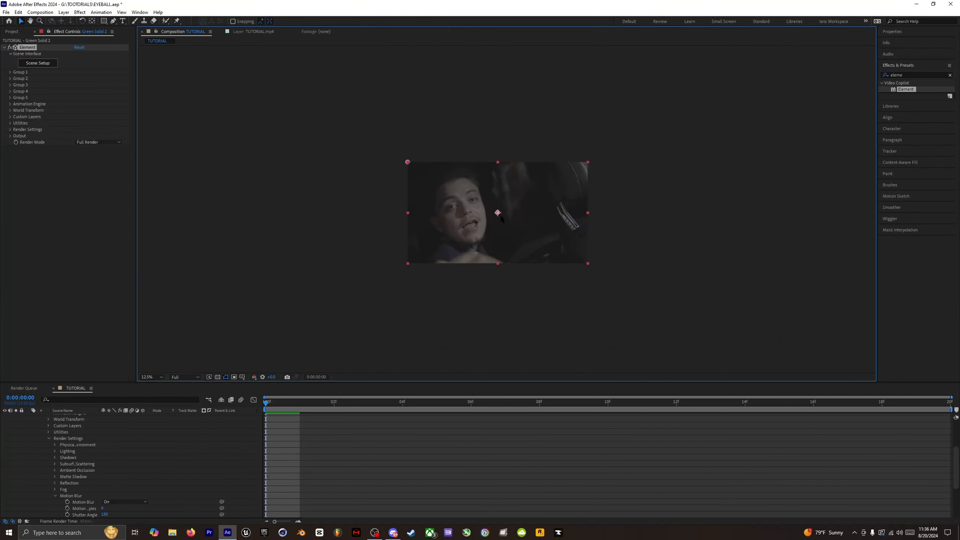
left_click_drag(564, 234, 450, 209)
scroll(453, 208, "up", 6)
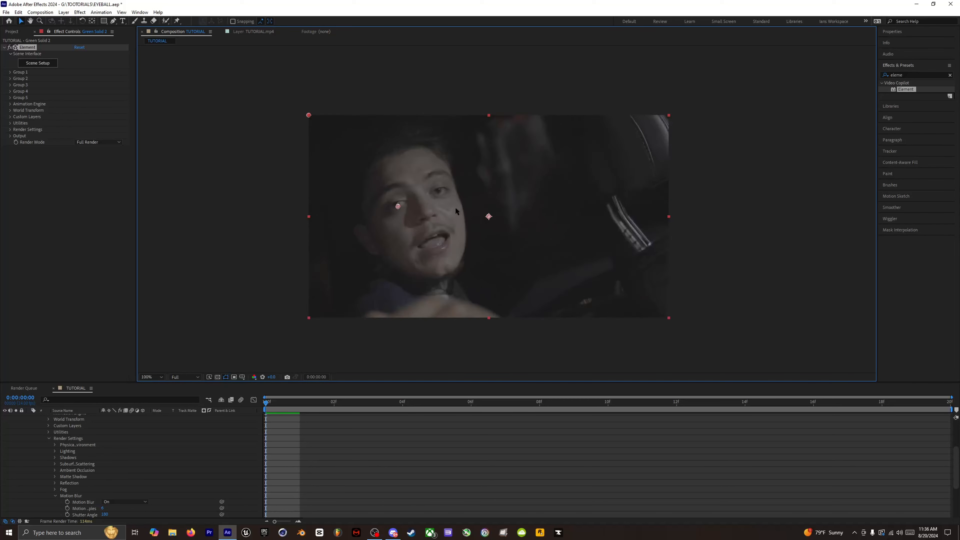
scroll(406, 208, "down", 2)
left_click_drag(360, 200, 534, 220)
scroll(425, 219, "up", 1)
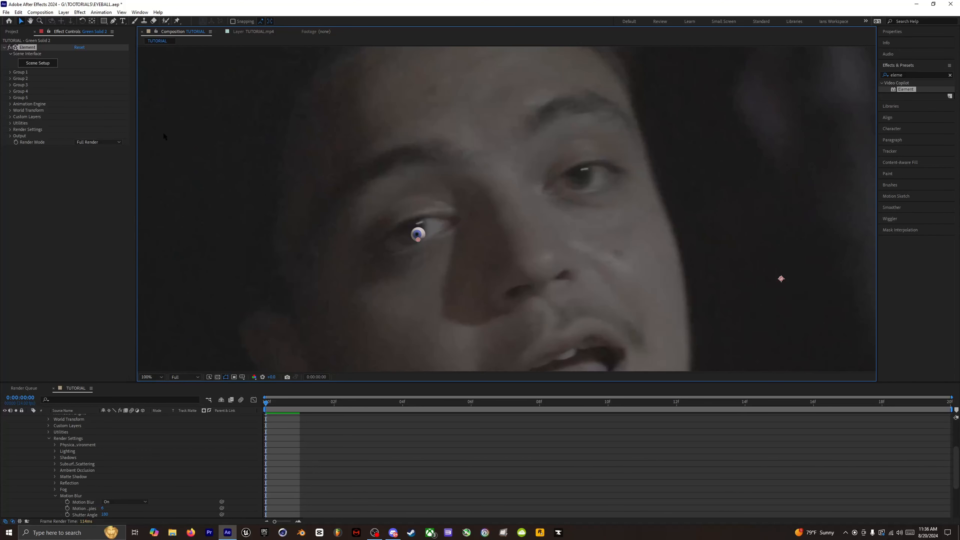
- Set Group 1's Position Z to -2000 and realign the eyeball over the eye with Position XY at about 1304, 1024
left_click(9, 72)
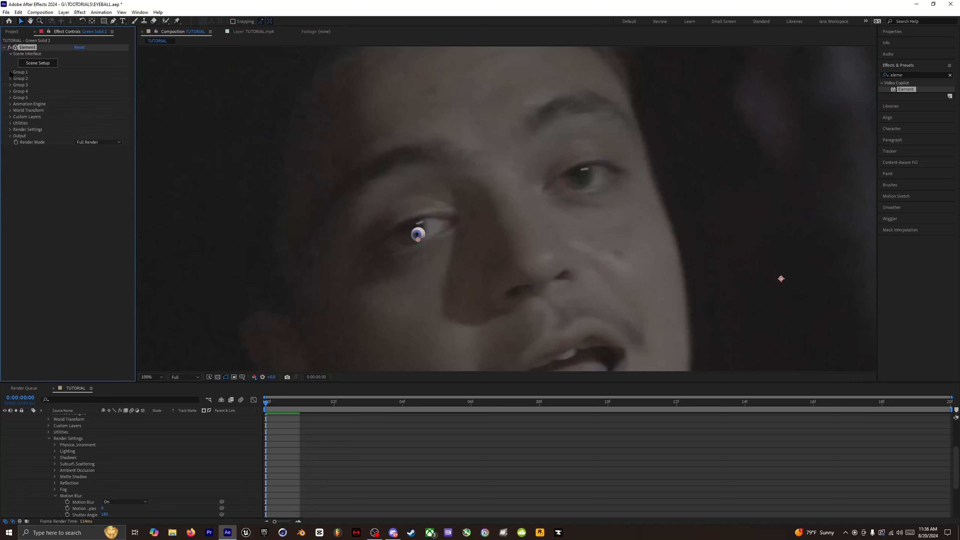
left_click(16, 85)
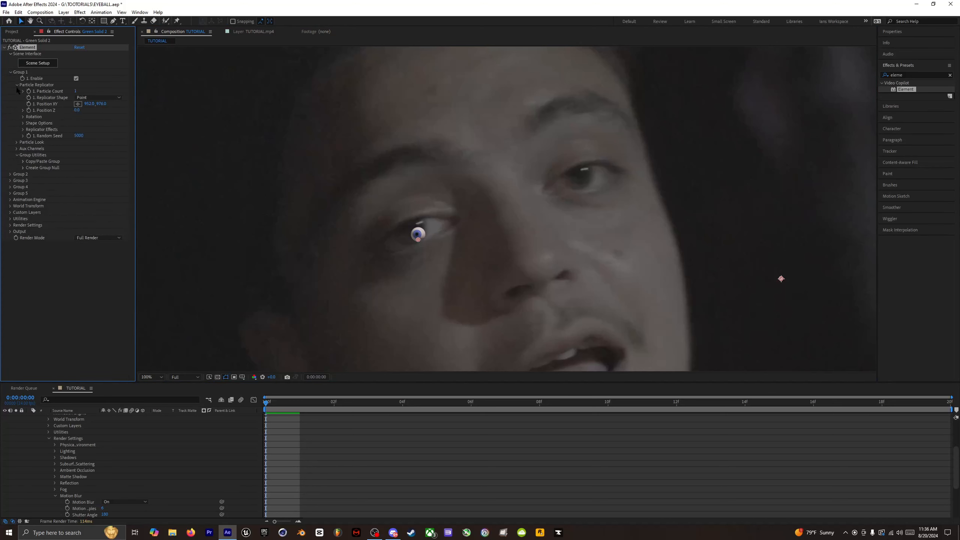
left_click_drag(76, 110, 1, 112)
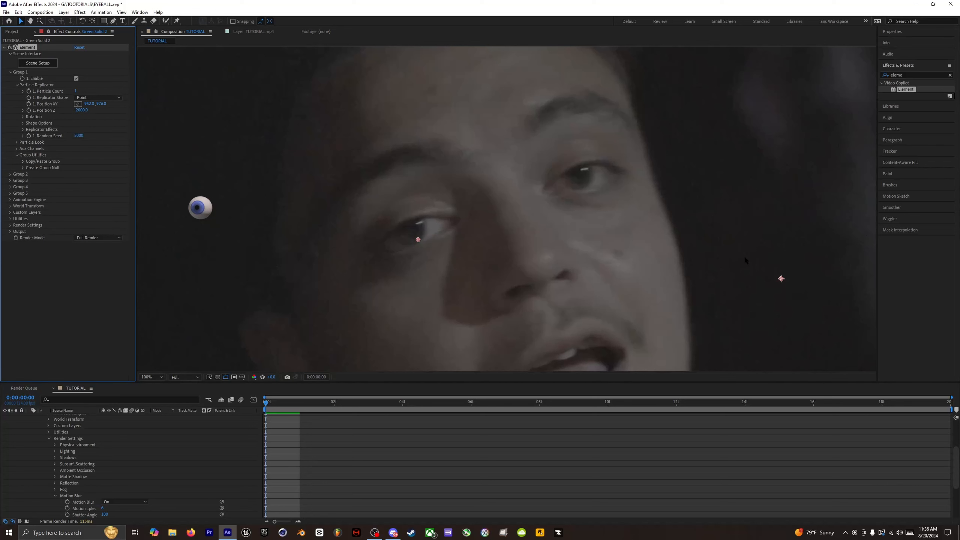
scroll(359, 231, "down", 6)
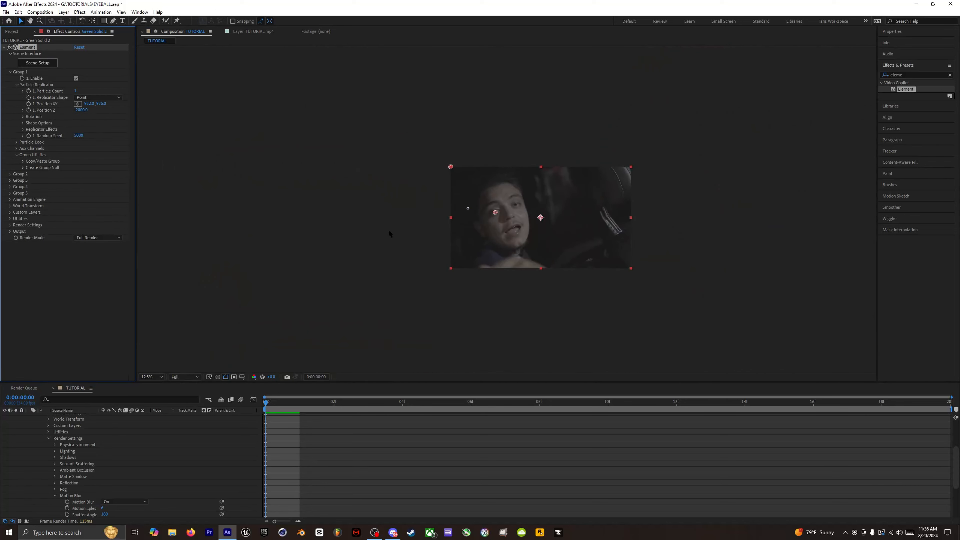
left_click_drag(498, 208, 513, 218)
key("ctrl+z")
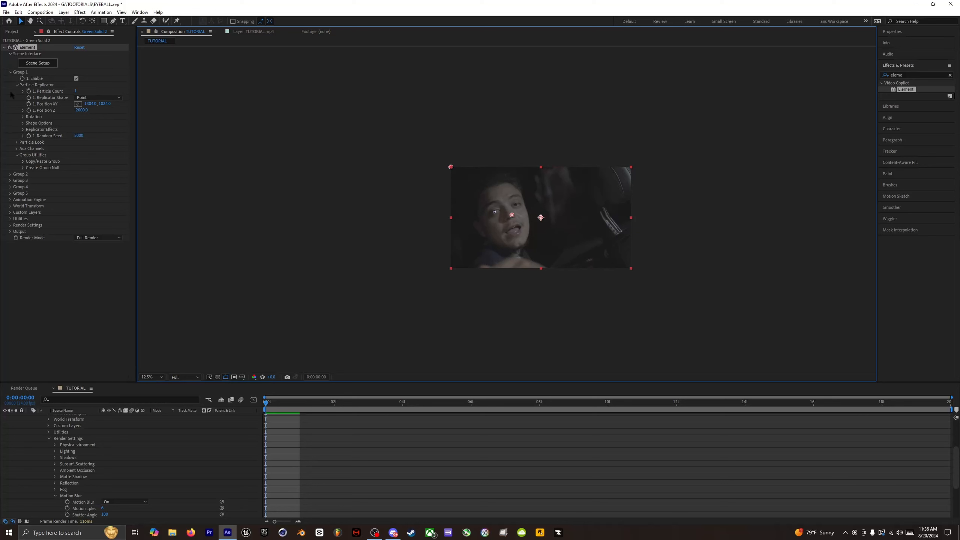
- Increase Group 1's Particle Size to about 24 and nudge the eyeball to centre it over the eye
left_click(17, 142)
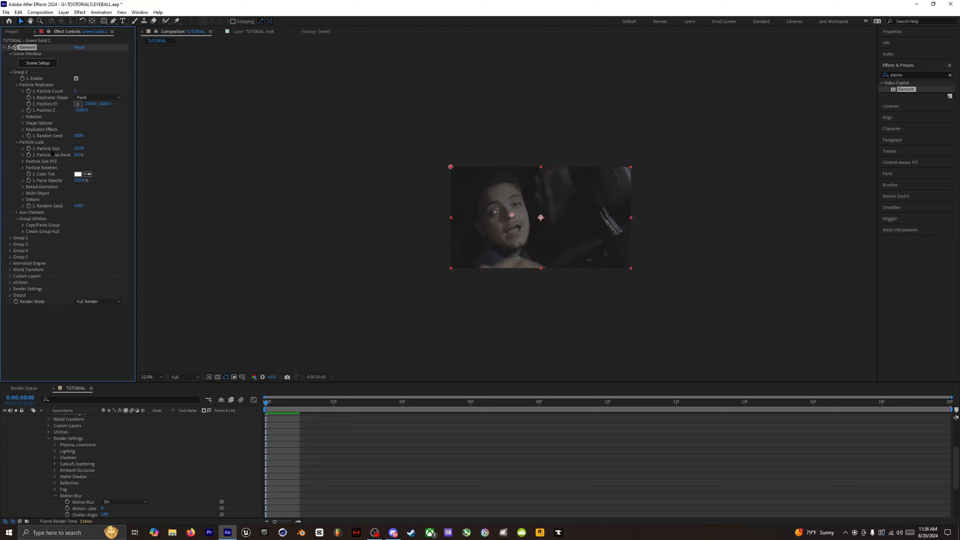
left_click_drag(90, 144, 136, 151)
scroll(506, 187, "up", 2)
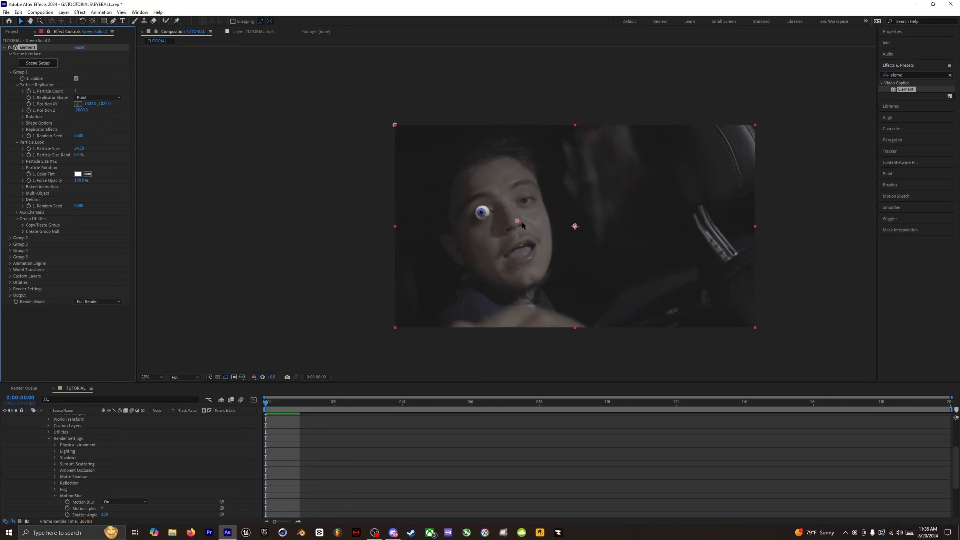
left_click_drag(517, 219, 519, 223)
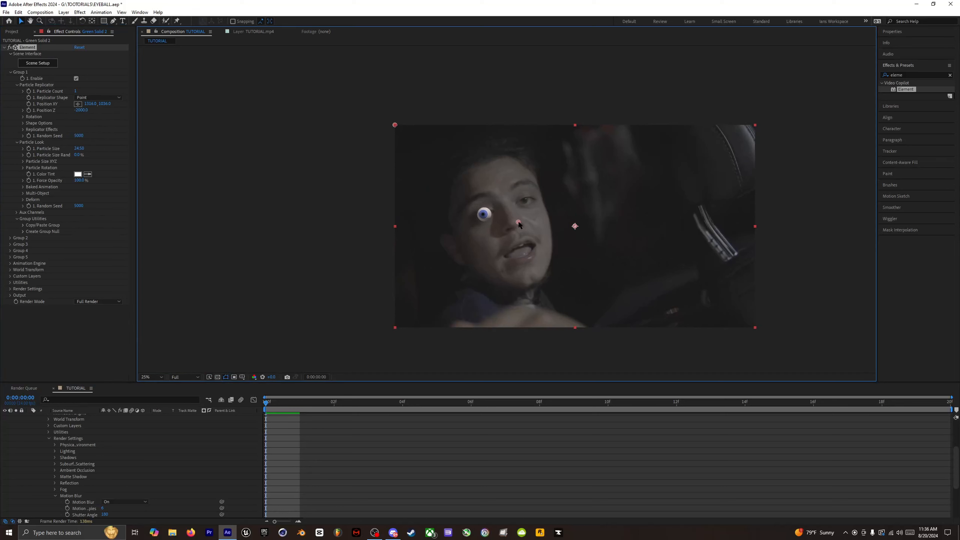
left_click_drag(518, 222, 518, 221)
- Collapse the Green Solid 2 layer and move it between the two TUTORIAL.mp4 layers
scroll(36, 437, "up", 15)
left_click(29, 417)
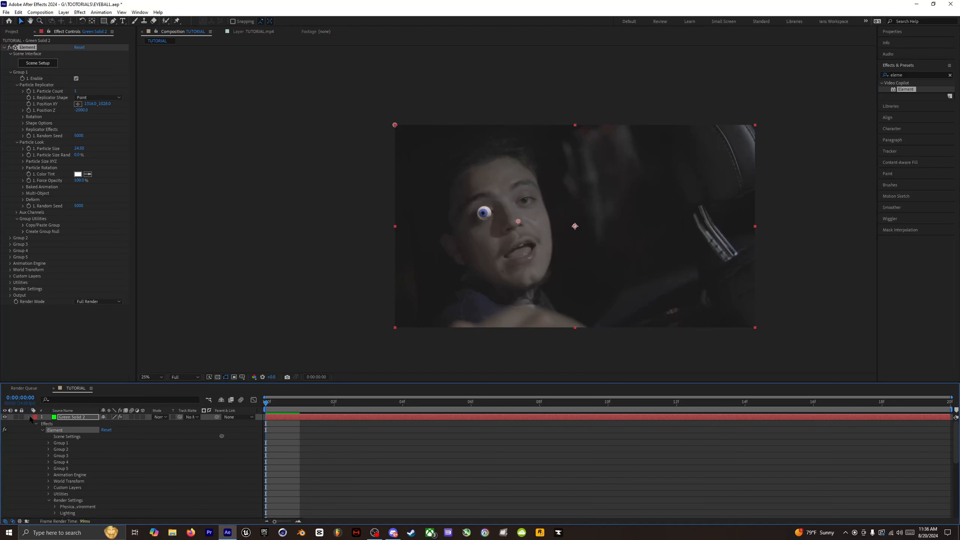
left_click_drag(73, 417, 74, 426)
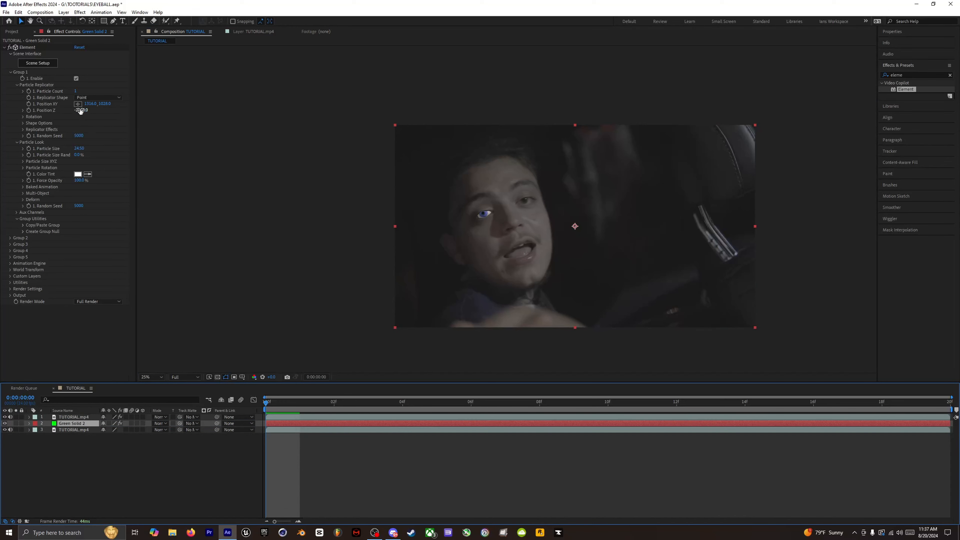
- Set Group 1's Position Z to -2410 and recentre the eyeball inside the eye cutout
left_click_drag(82, 111, 69, 109)
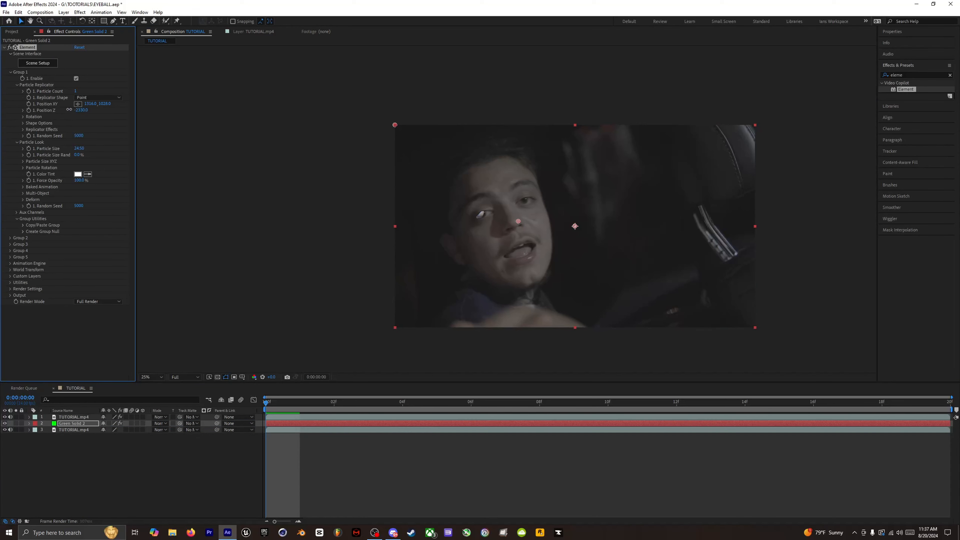
left_click_drag(518, 222, 526, 223)
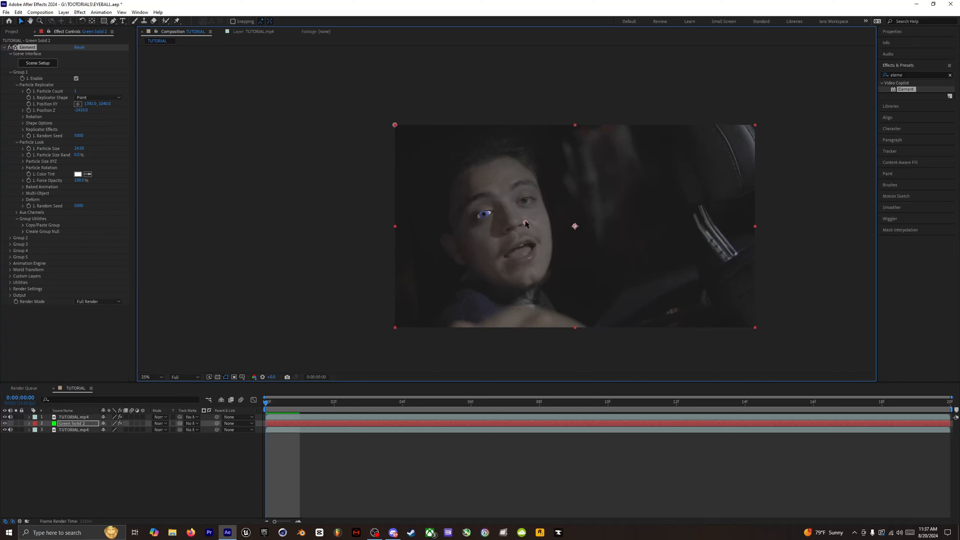
left_click_drag(525, 222, 526, 224)
- Reduce Group 1's Particle Size to 22.80 and fine-tune Position XY to 1388, 1044
left_click_drag(84, 147, 71, 147)
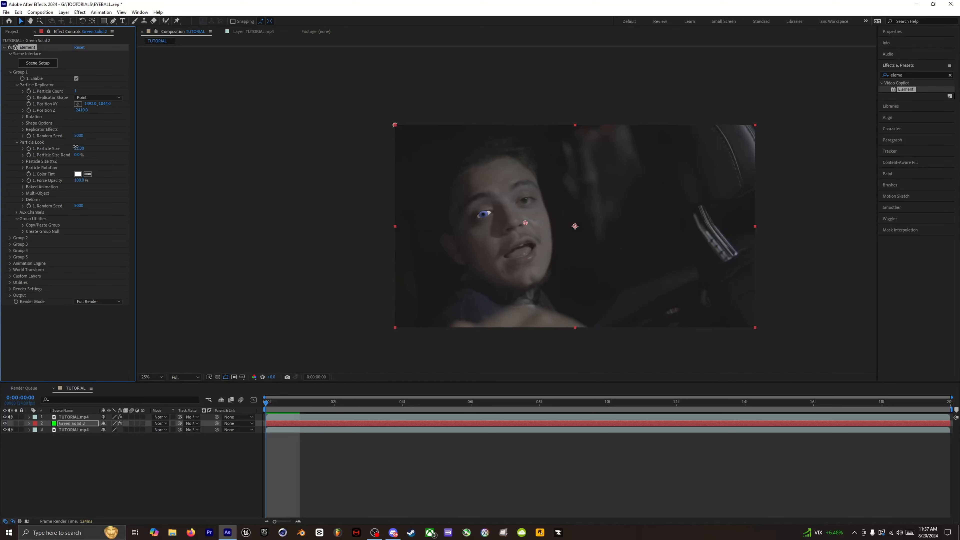
left_click(76, 148)
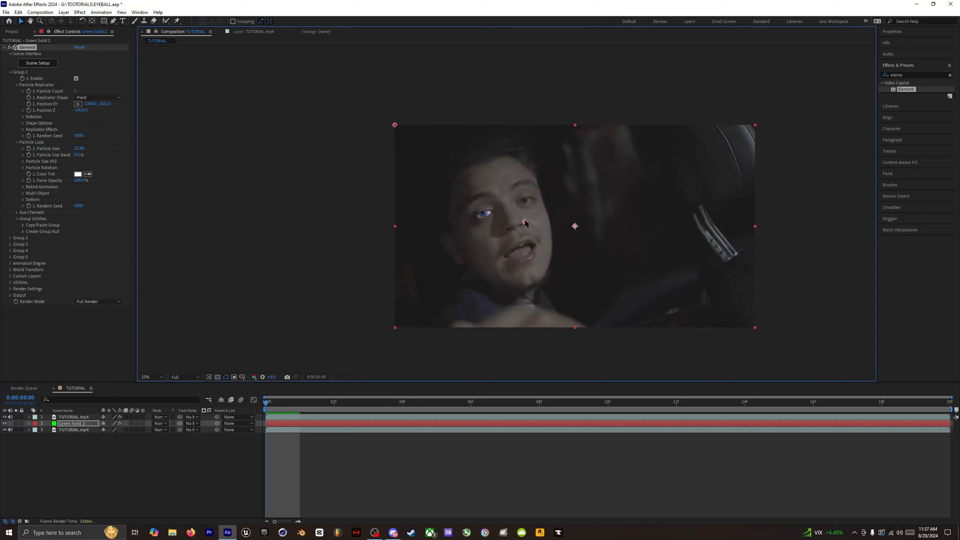
left_click_drag(526, 223, 526, 223)
left_click_drag(526, 222, 525, 222)
- Keyframe Group 1's Position XY at frame 0 and at frame 19 with 1324, 1069 to follow the eye, and preview the motion
left_click(29, 106)
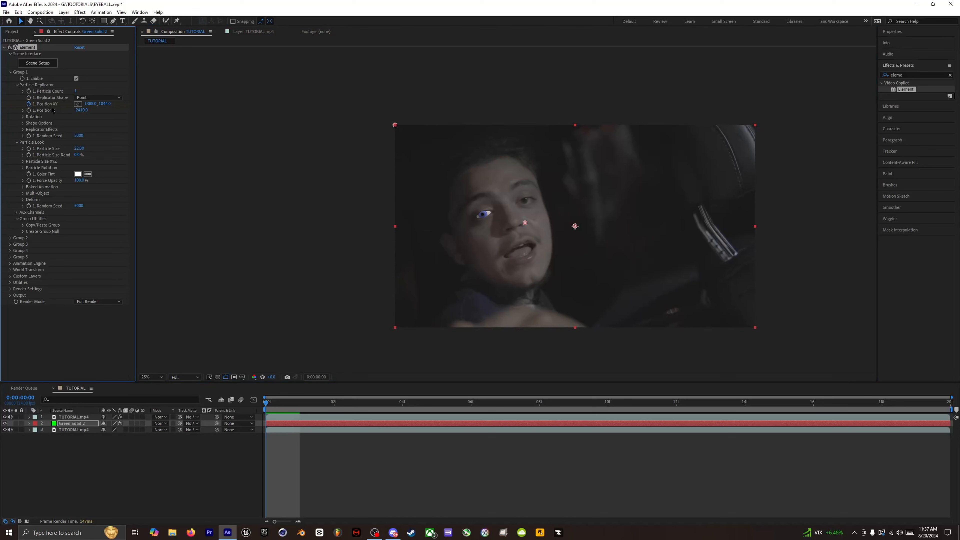
left_click_drag(287, 410, 917, 414)
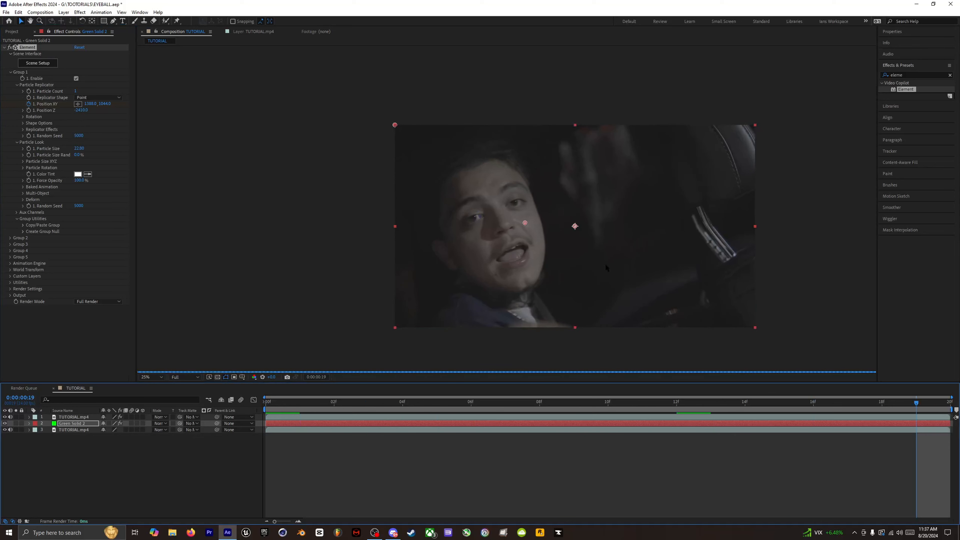
left_click_drag(525, 223, 513, 223)
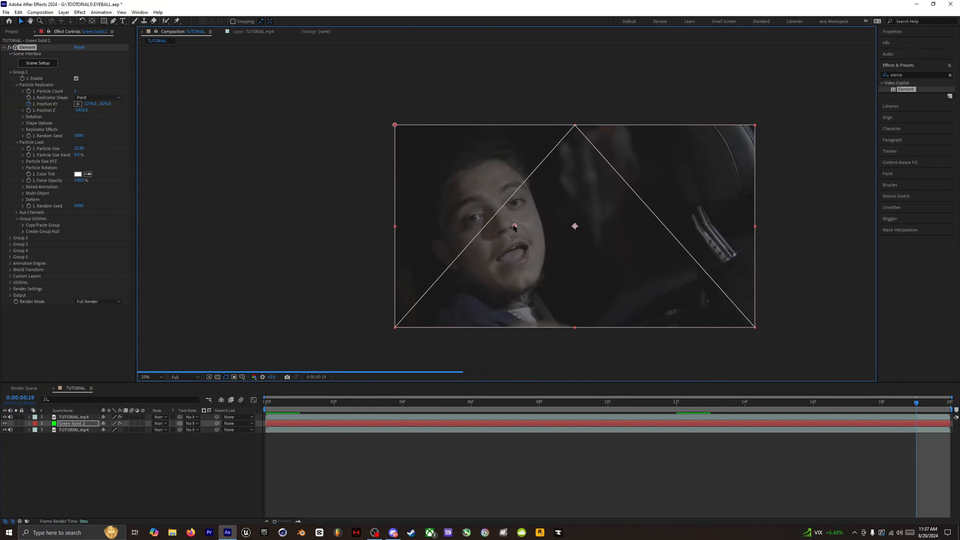
left_click_drag(51, 103, 101, 104)
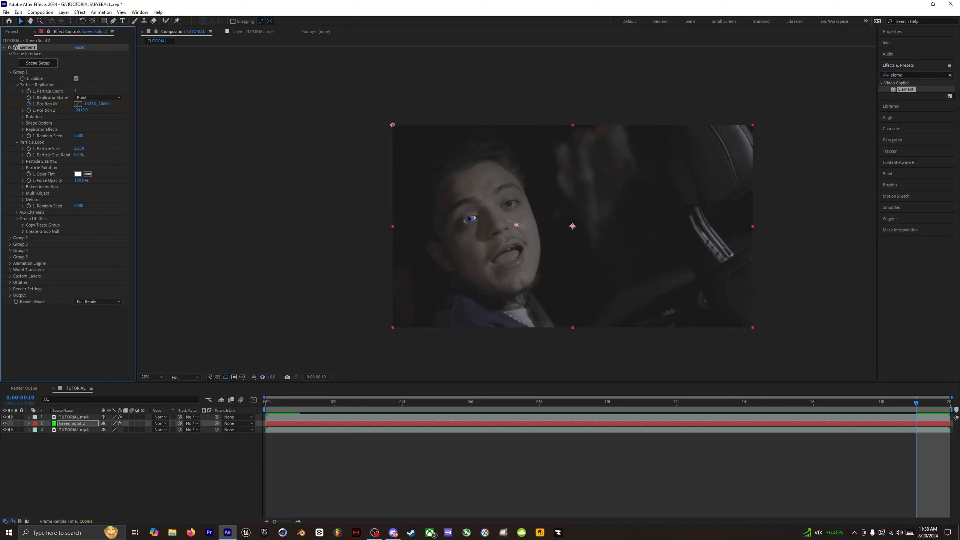
left_click_drag(911, 408, 340, 408)
key("space")
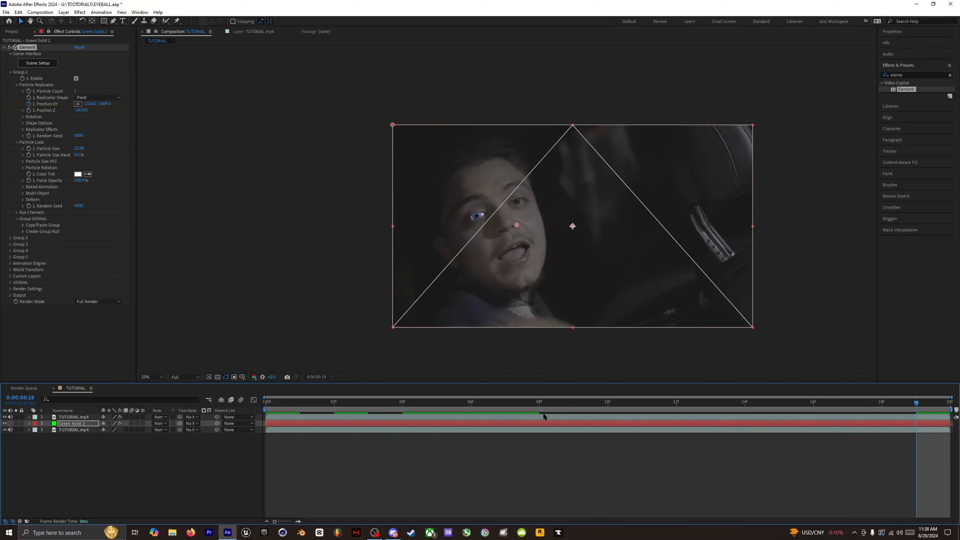
- Return to frame 0 and enable Multi-Object in Group 1's Particle Look settings
left_click_drag(438, 408, 190, 406)
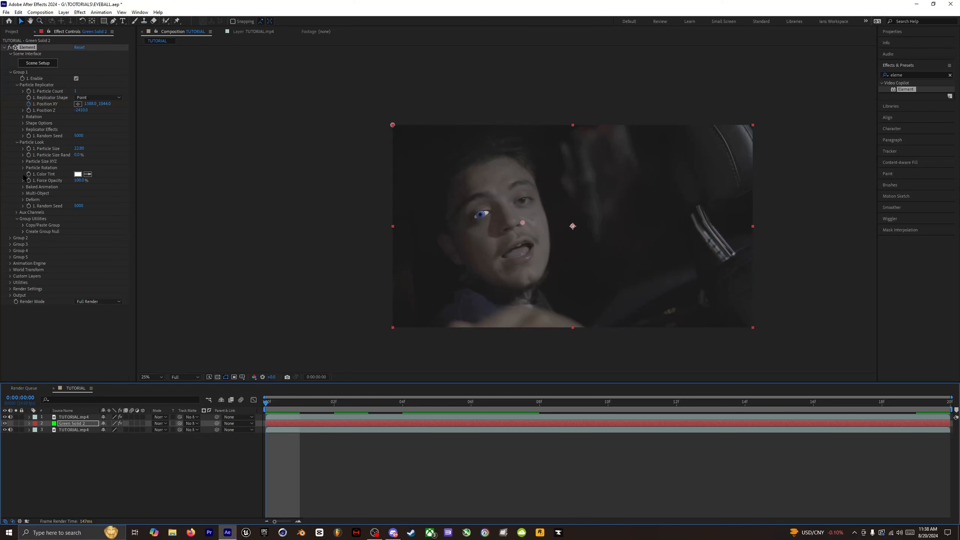
left_click(23, 193)
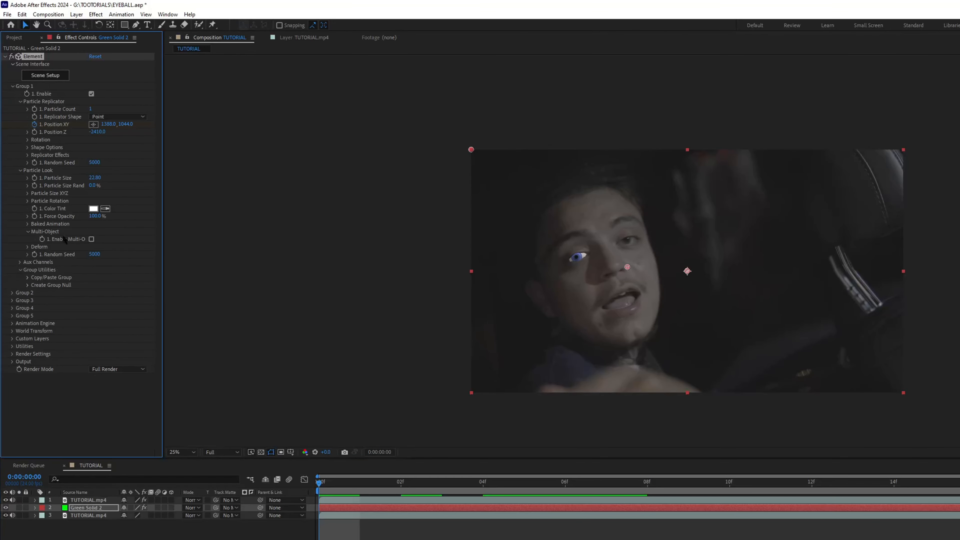
left_click(91, 239)
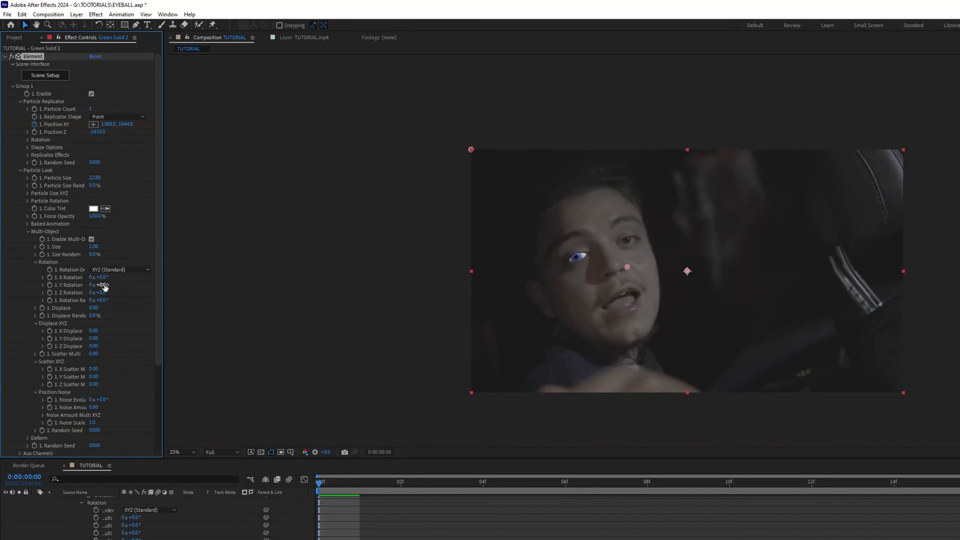
mouse_move(101, 285)
left_mouse_down()
mouse_move(122, 285)
mouse_move(116, 278)
left_mouse_up()
key("ctrl+z")
key("ctrl+z")
- Keyframe the Multi-Object X Rotation from 0 at frame 0 to one full revolution at frame 19, and preview the spin
left_click(50, 277)
key("u")
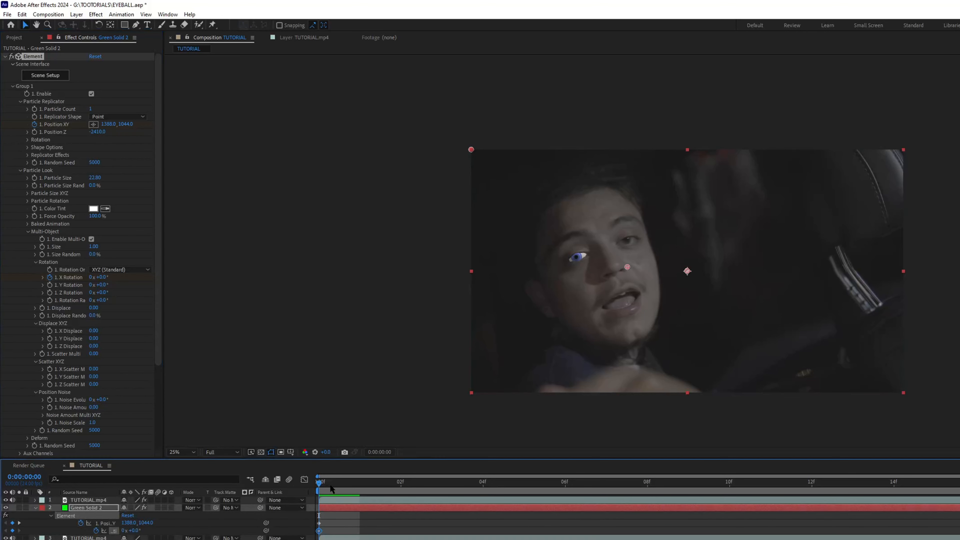
left_click(356, 491)
key("space")
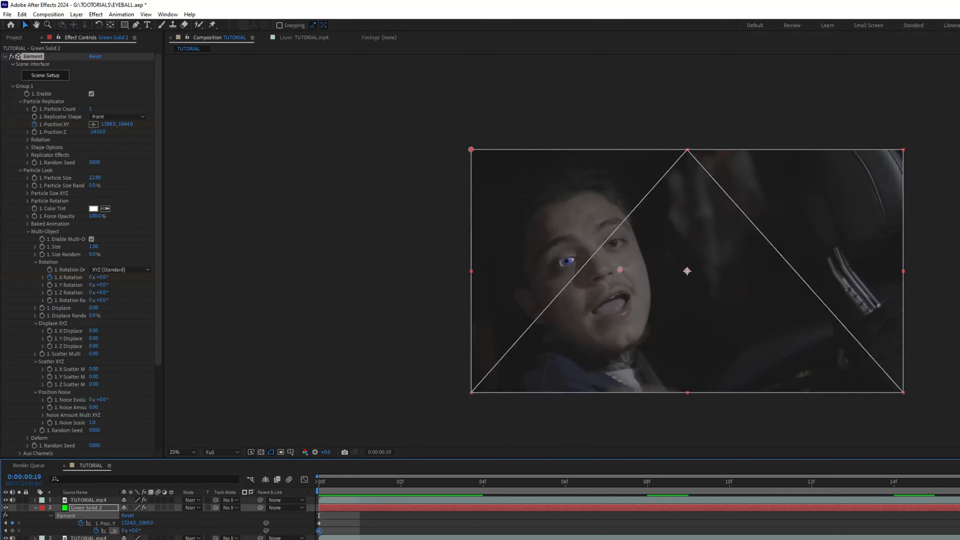
left_click(91, 278)
type("1")
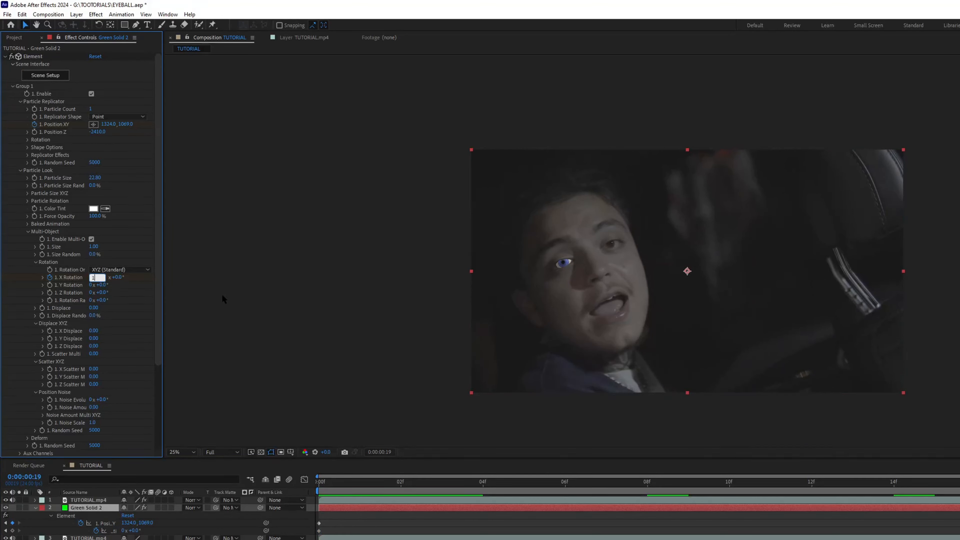
key("Return")
key("space")
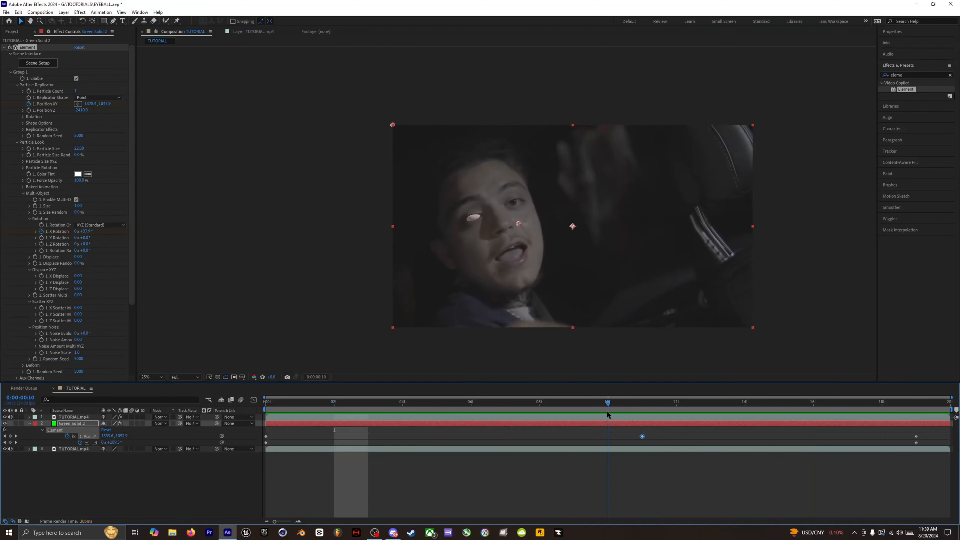
left_click(268, 401)
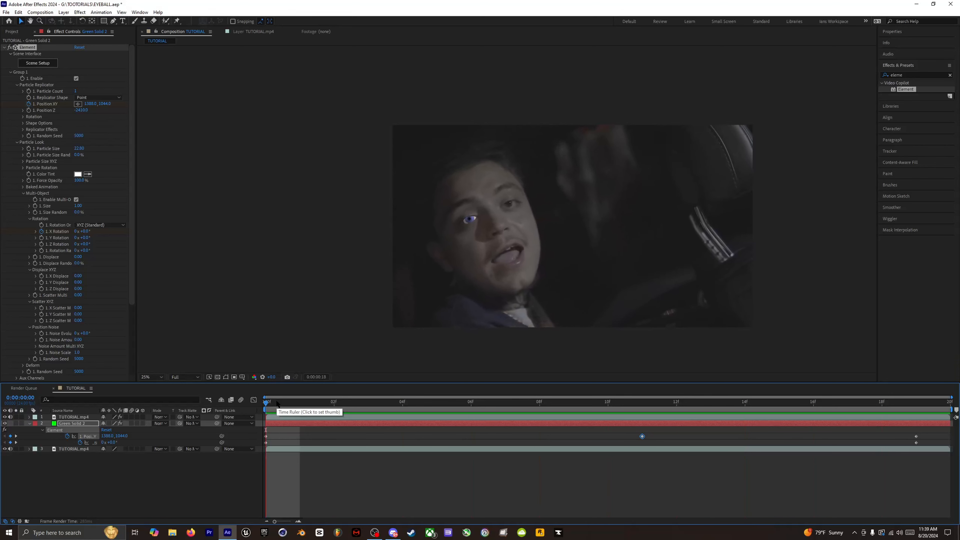
- Duplicate the Green Solid 2 eyeball layer and delete all Position XY keyframes on the upper copy
key("space")
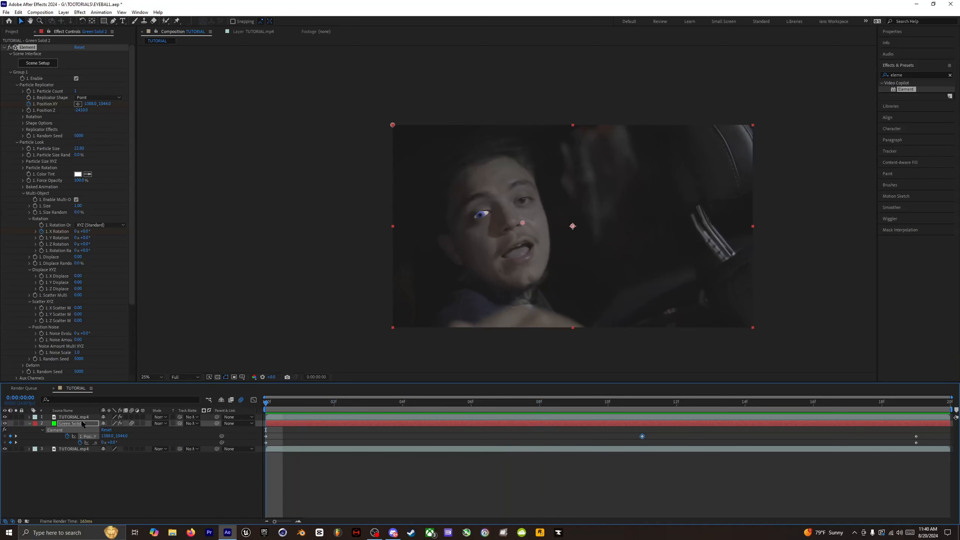
left_click(82, 424)
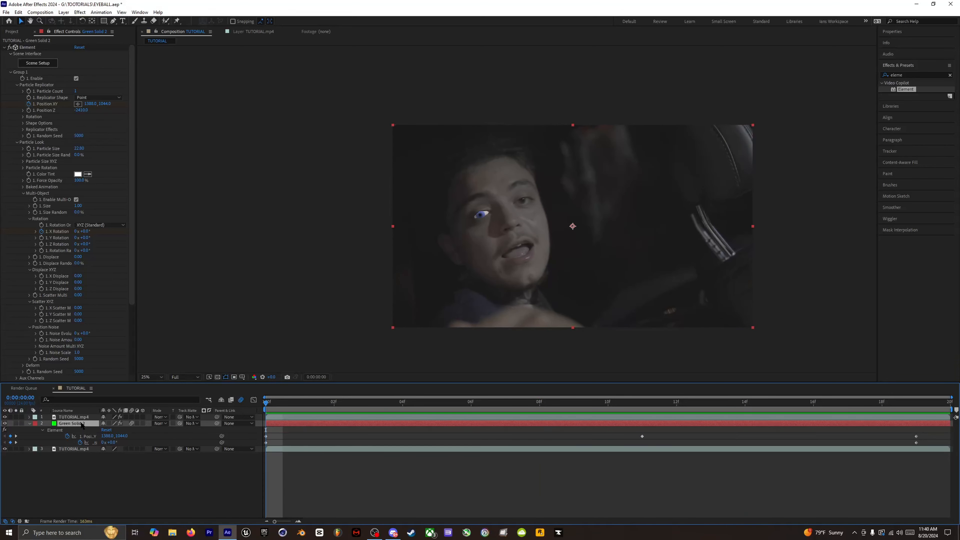
key("ctrl+d")
key("u")
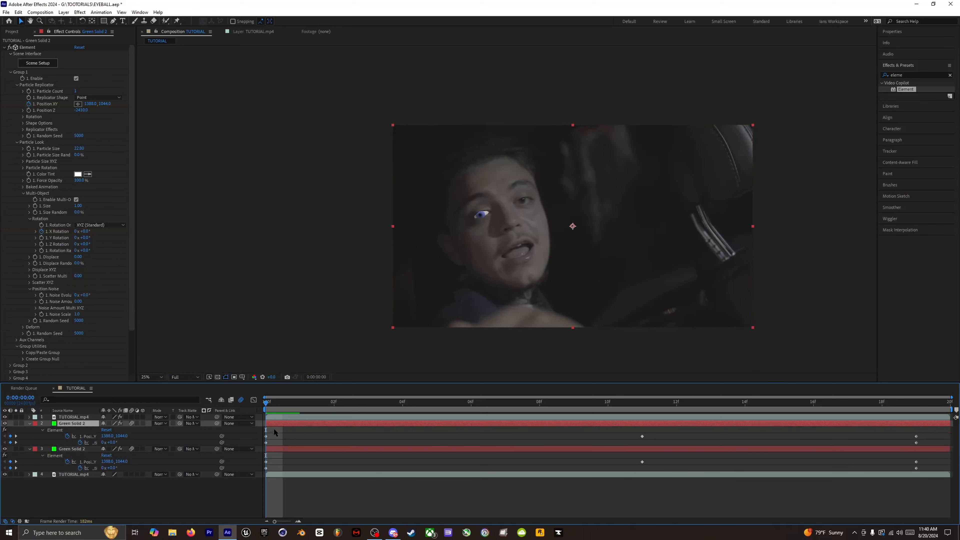
left_click(266, 436)
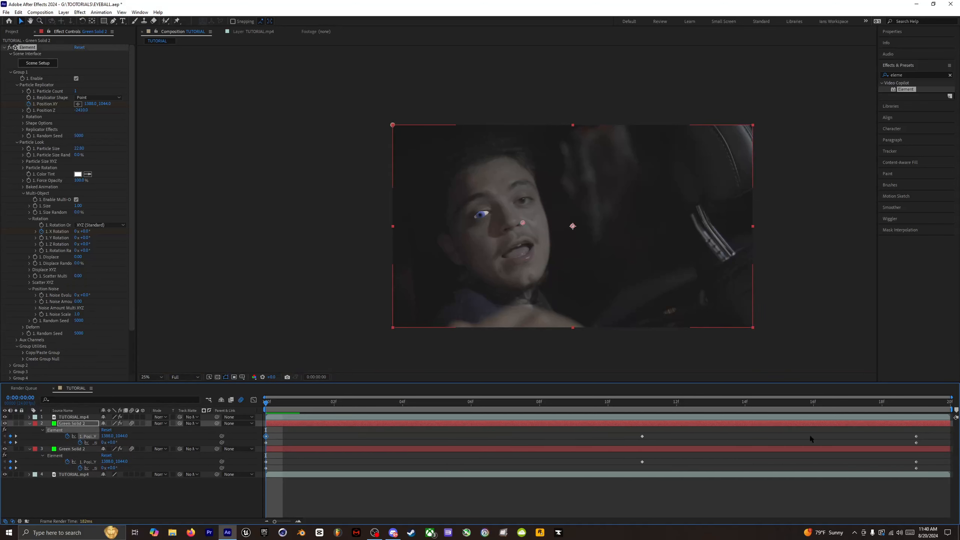
left_click(642, 436)
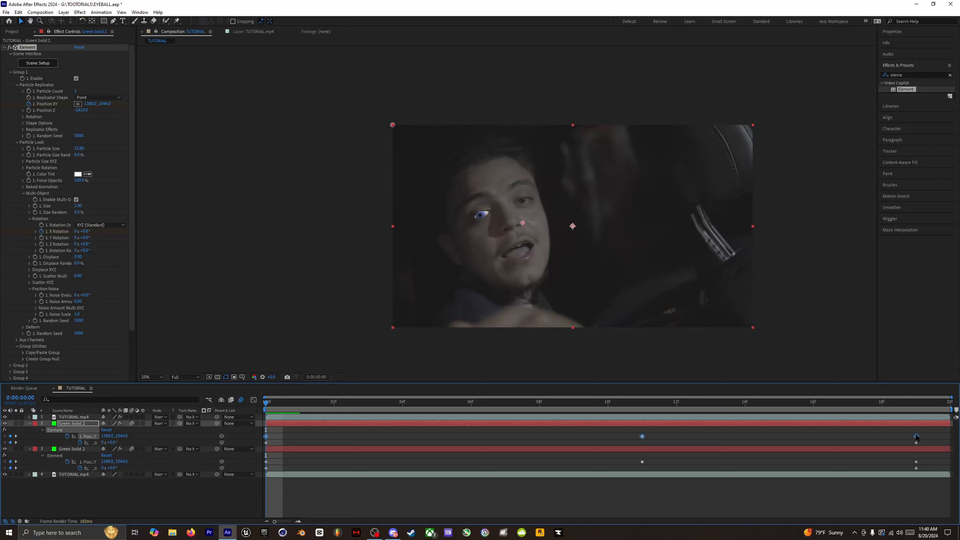
key("Delete")
- Place the duplicate eyeball over the other eye, keyframing Position XY as 1628, 960 at frame 0 and 1559, 986 at frame 19
left_click_drag(523, 224, 545, 216)
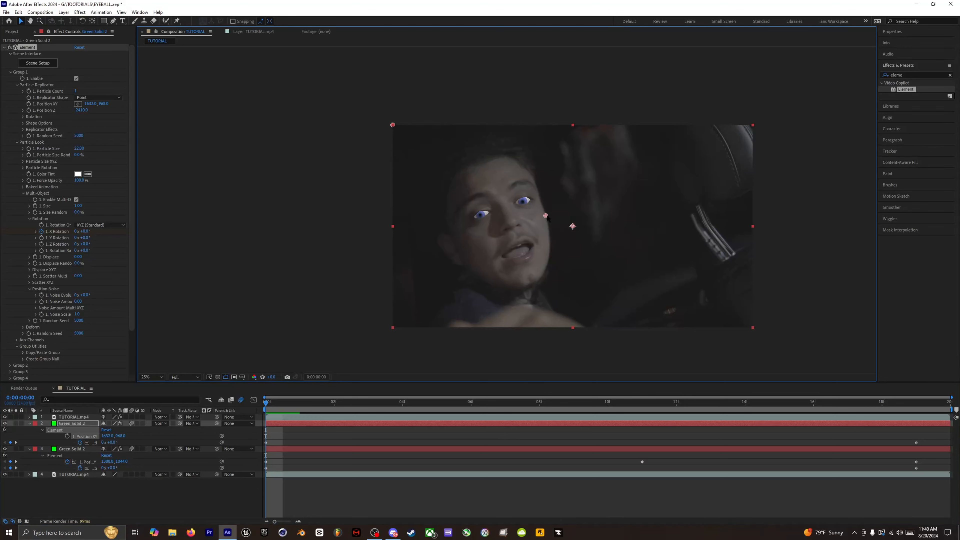
left_click_drag(546, 216, 545, 214)
left_click(29, 104)
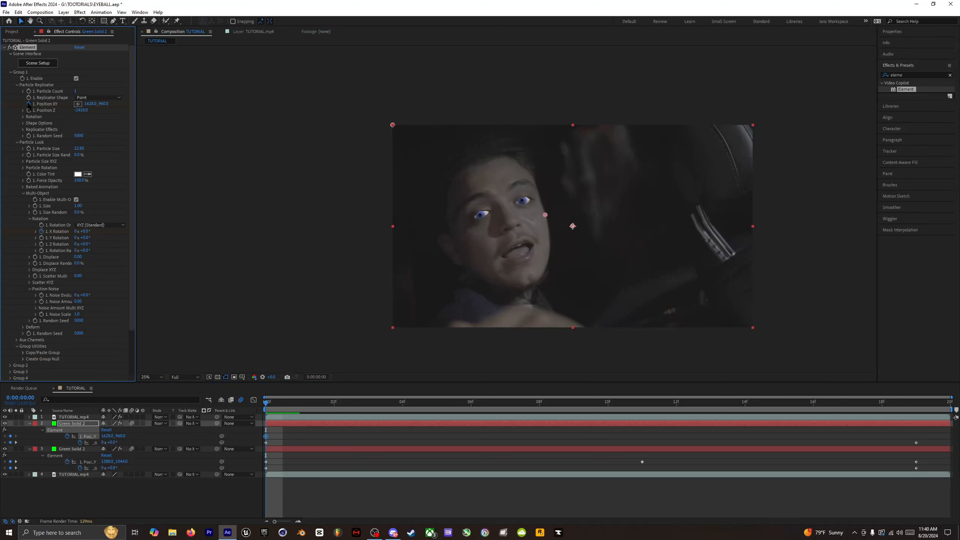
key("space")
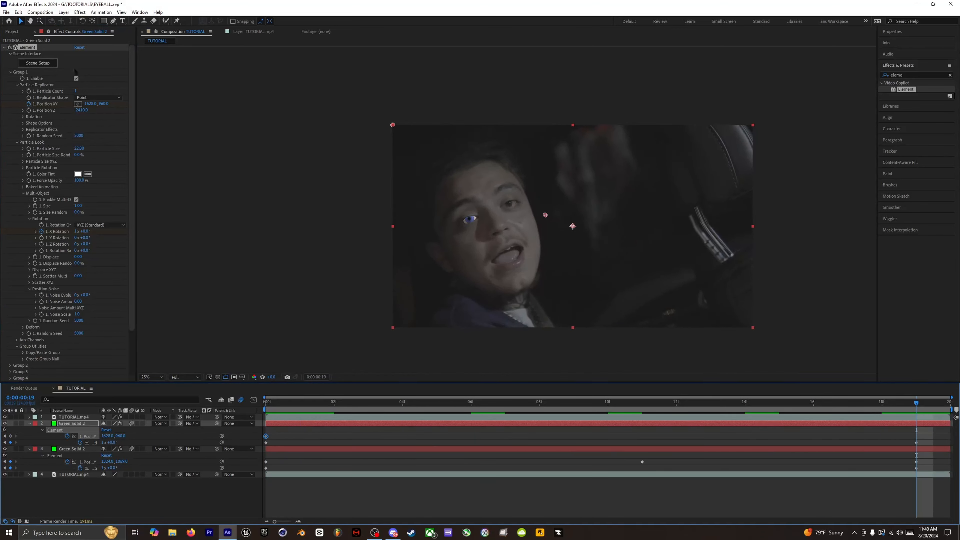
mouse_move(90, 103)
left_mouse_down()
mouse_move(65, 106)
mouse_move(107, 107)
mouse_move(89, 102)
left_mouse_up()
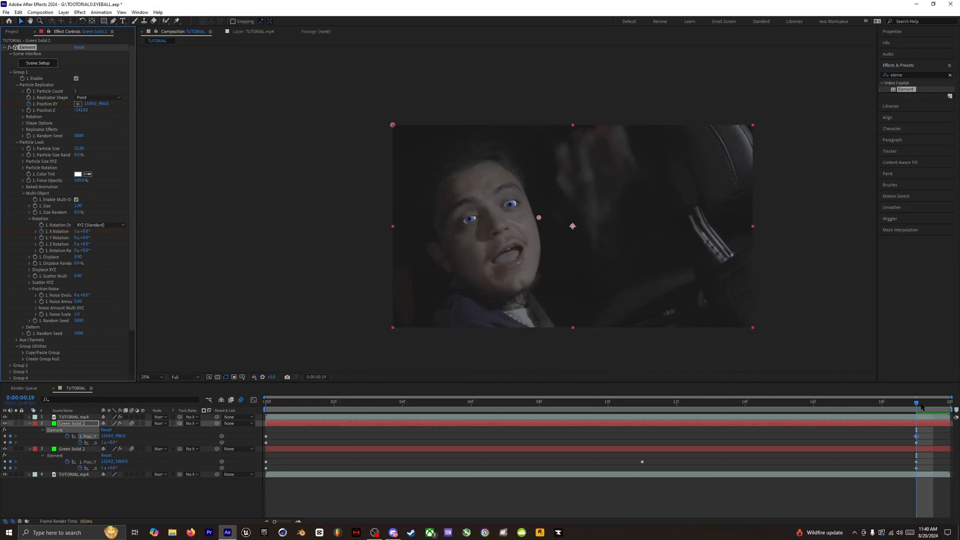
- Preview the second eyeball's motion and add a corrective Position XY keyframe at frame 10, shifting it slightly back over the eye
left_click_drag(917, 408, 149, 428)
key("space")
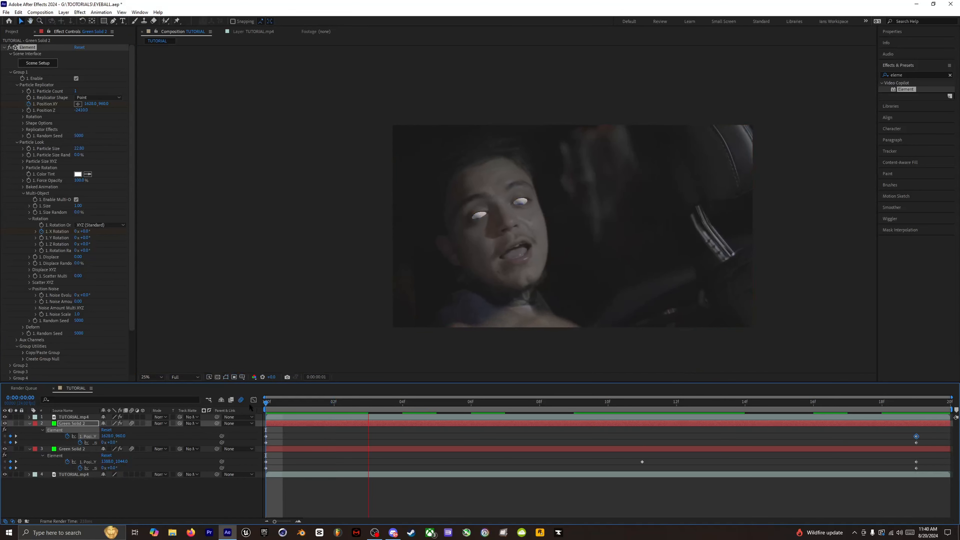
key("v")
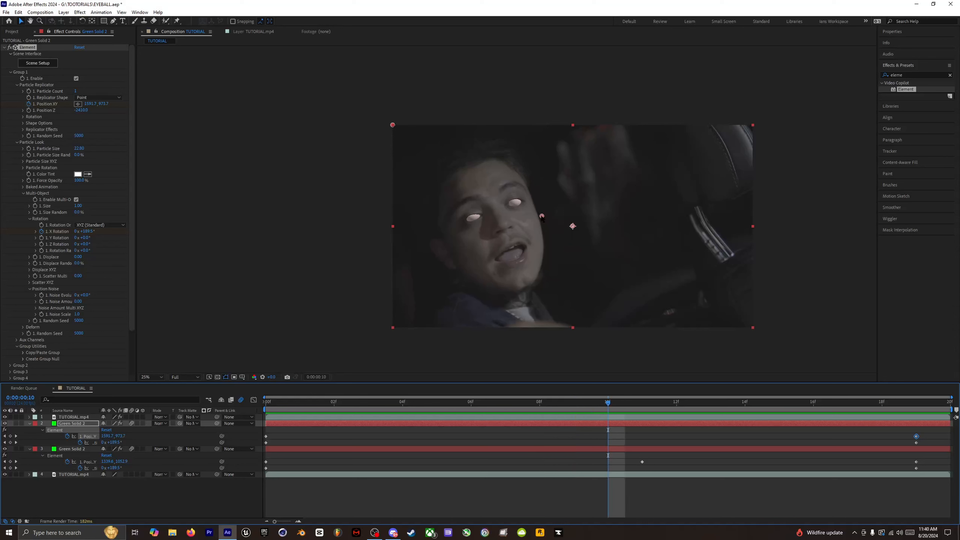
left_click_drag(542, 217, 540, 217)
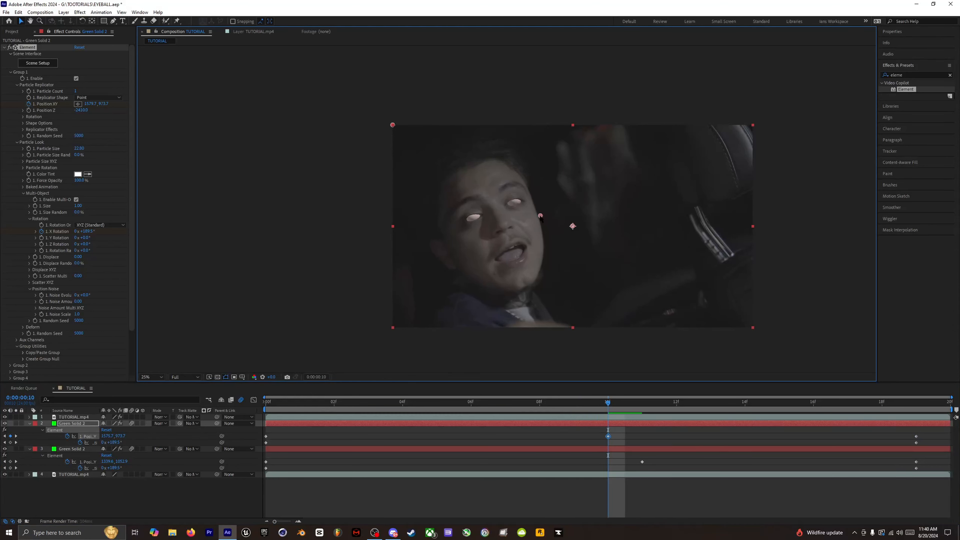
left_click_drag(592, 407, 230, 429)
key("space")
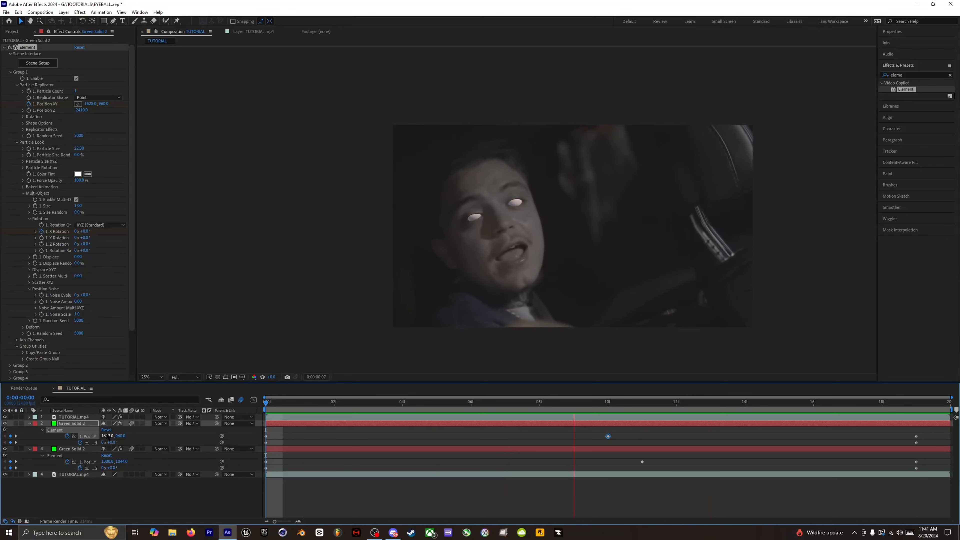
key("space")
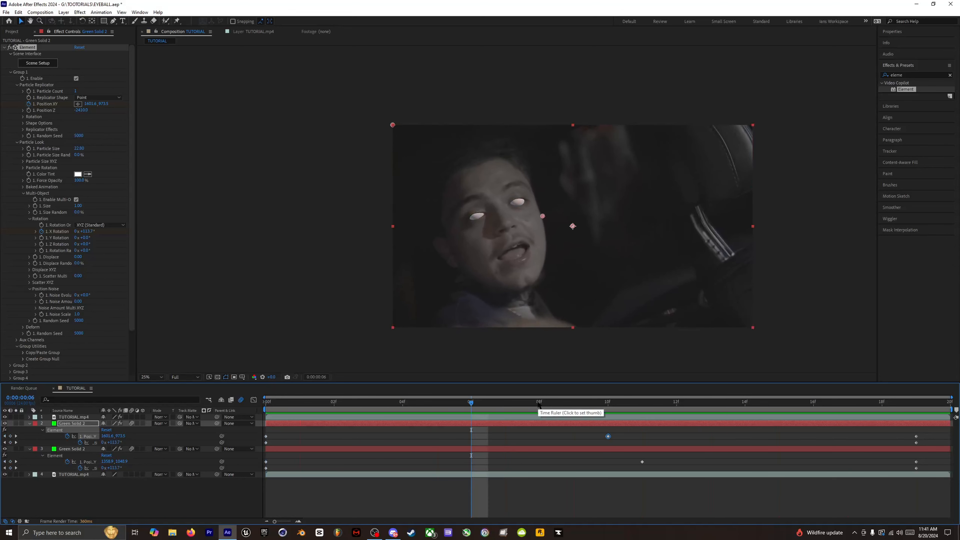
- Ease the upper copy's X Rotation keyframes, swap them to run from one full revolution at frame 0 to 0 at frame 19, and preview the spin
left_click_drag(509, 405, 844, 416)
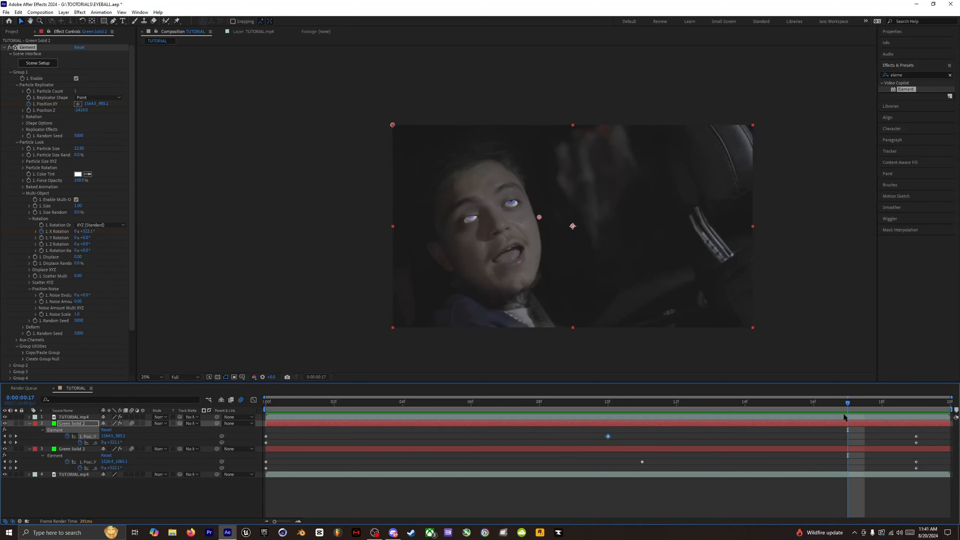
left_click(916, 442)
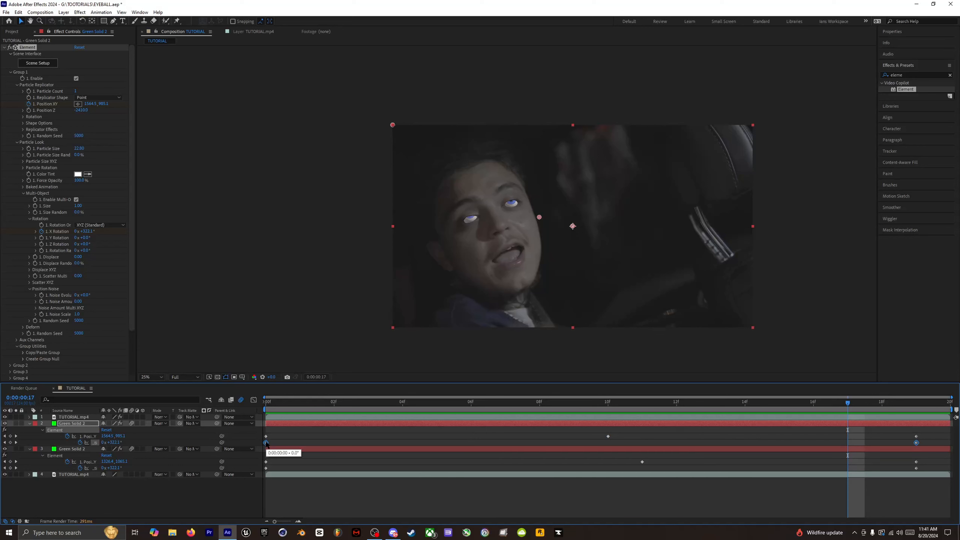
left_click(898, 439)
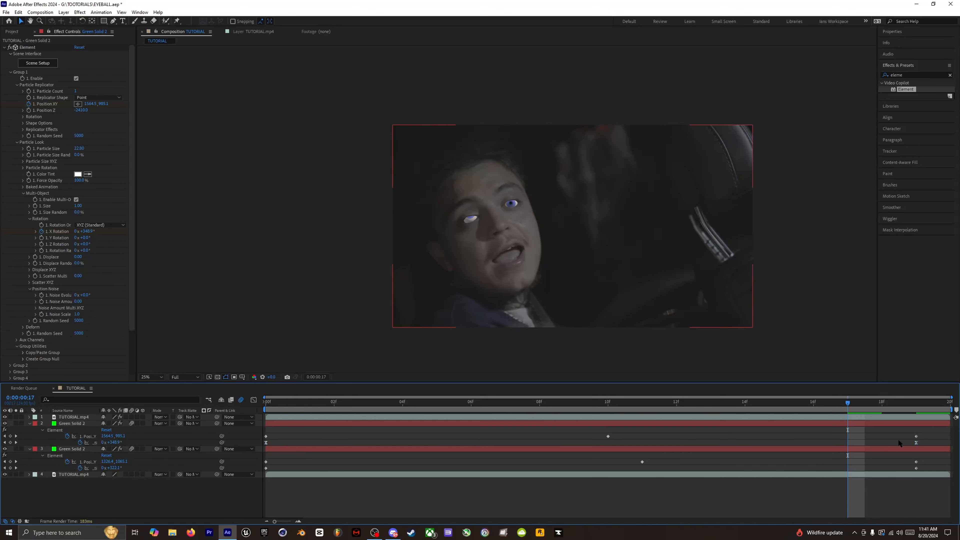
mouse_move(917, 443)
left_mouse_down()
mouse_move(292, 445)
mouse_move(702, 466)
mouse_move(906, 452)
left_mouse_up()
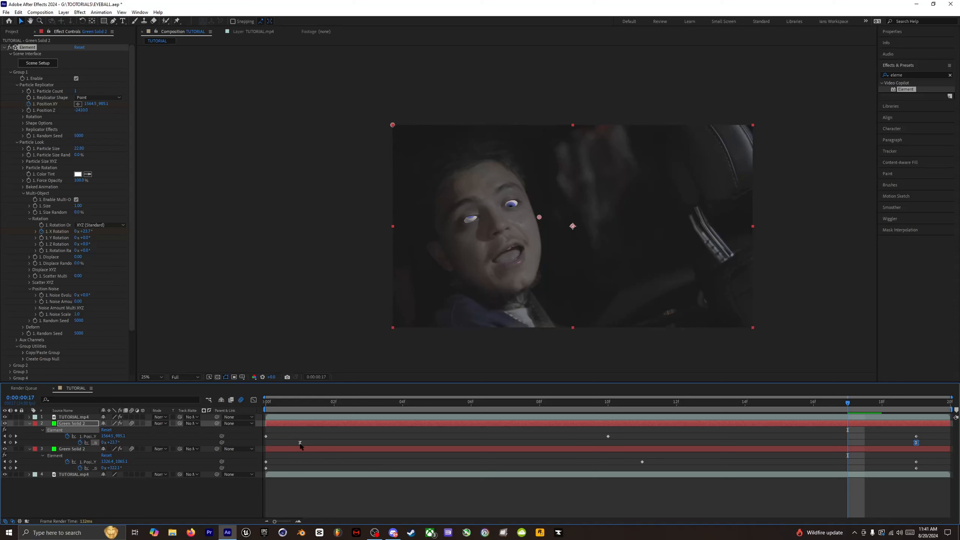
left_click_drag(332, 404, 33, 411)
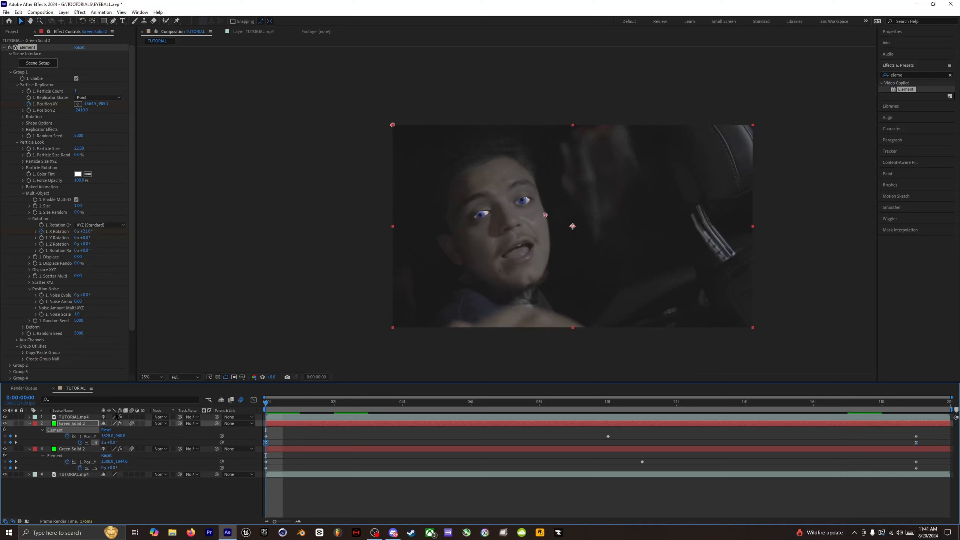
key("space")
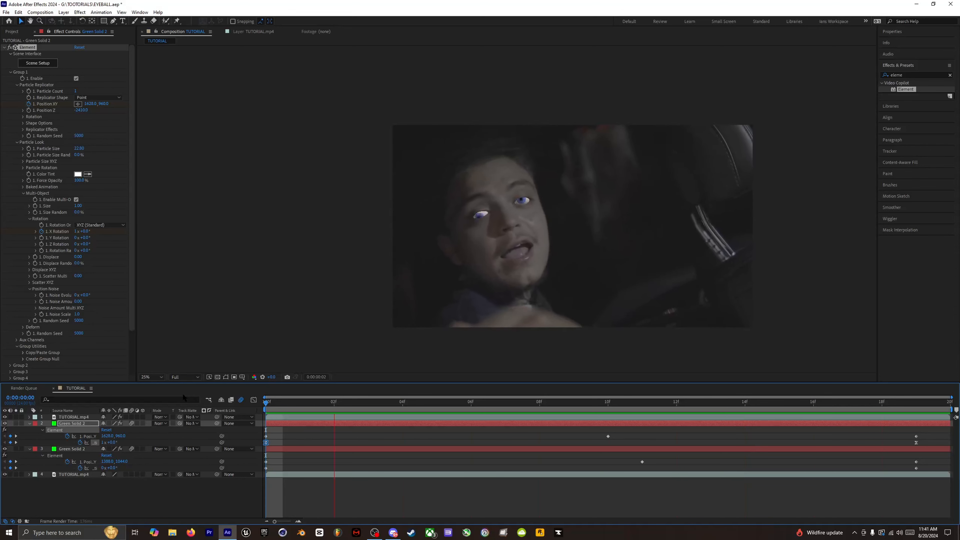
key("space")
left_click_drag(304, 403, 264, 403)
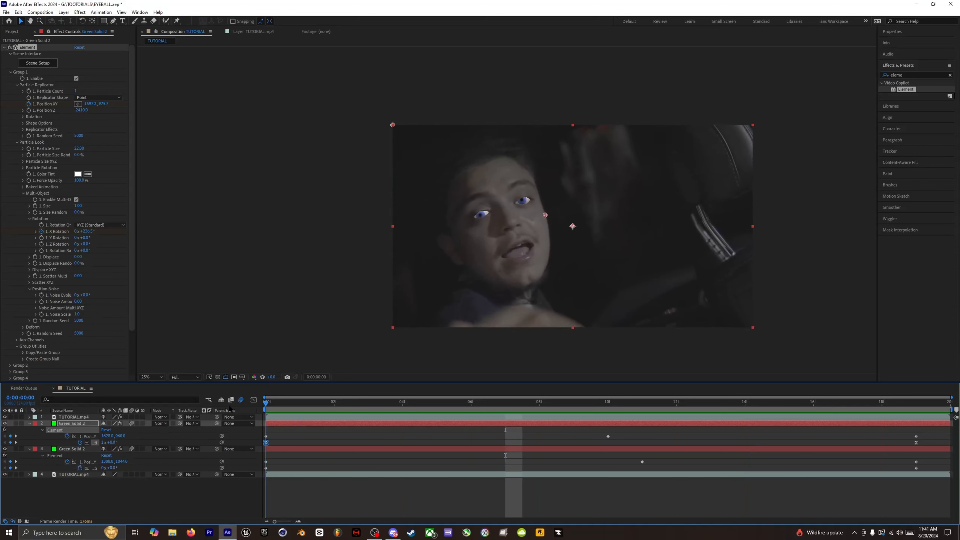
key("space")
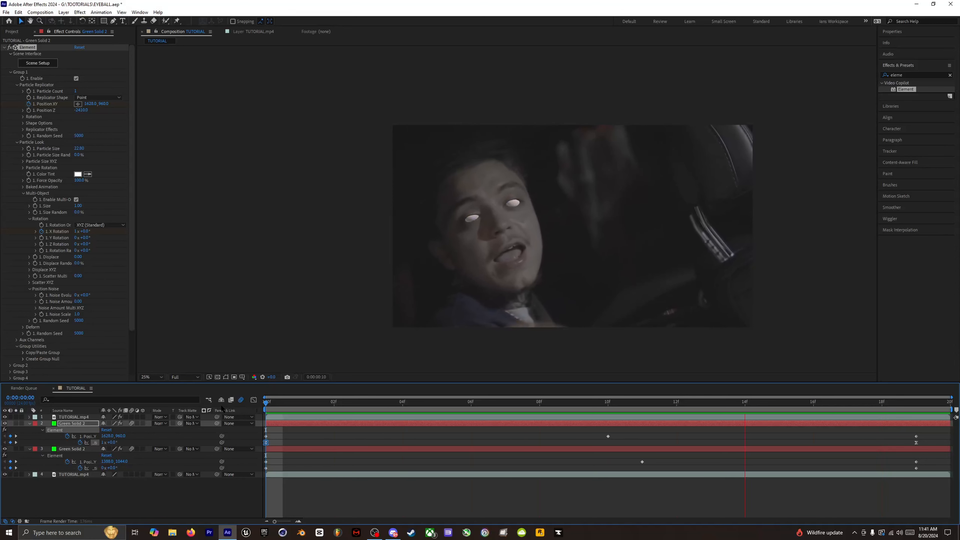
key("space")
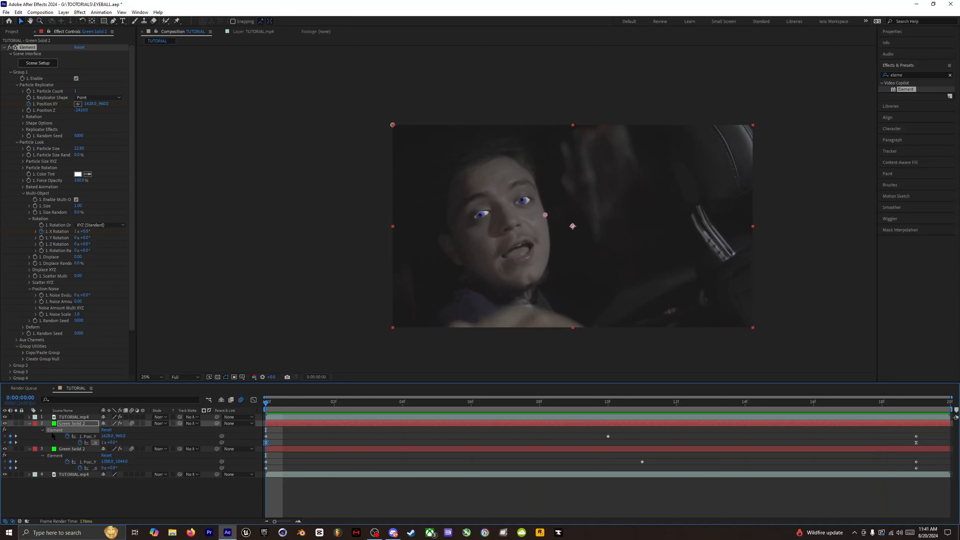
- Collapse both Green Solid 2 layers and apply the Color Correction Tint effect to the upper one
left_click(30, 423)
left_click(30, 430)
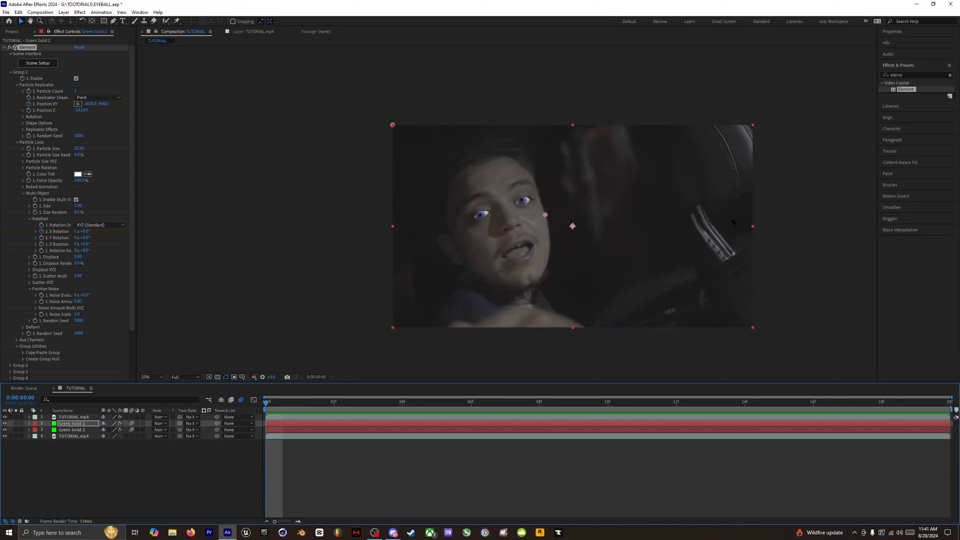
left_click(908, 74)
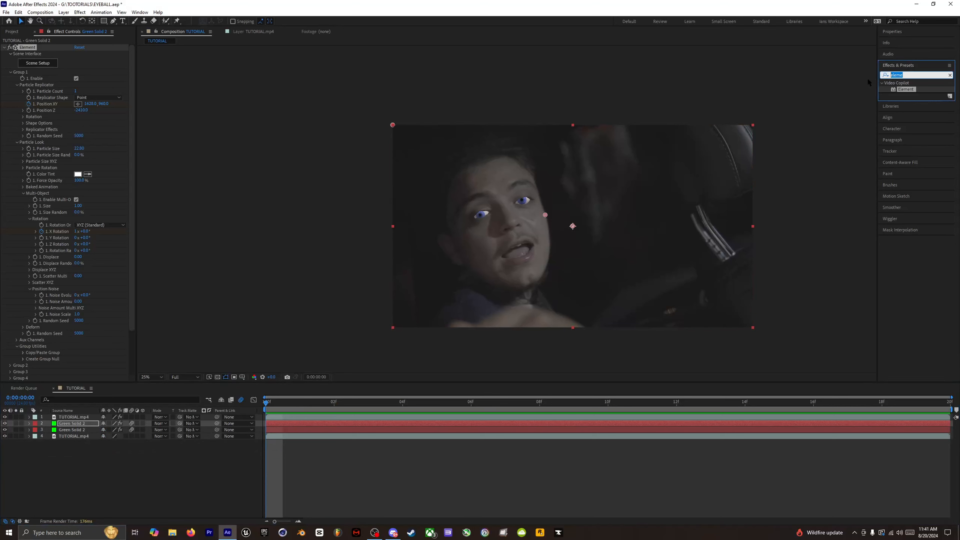
key("BackSpace")
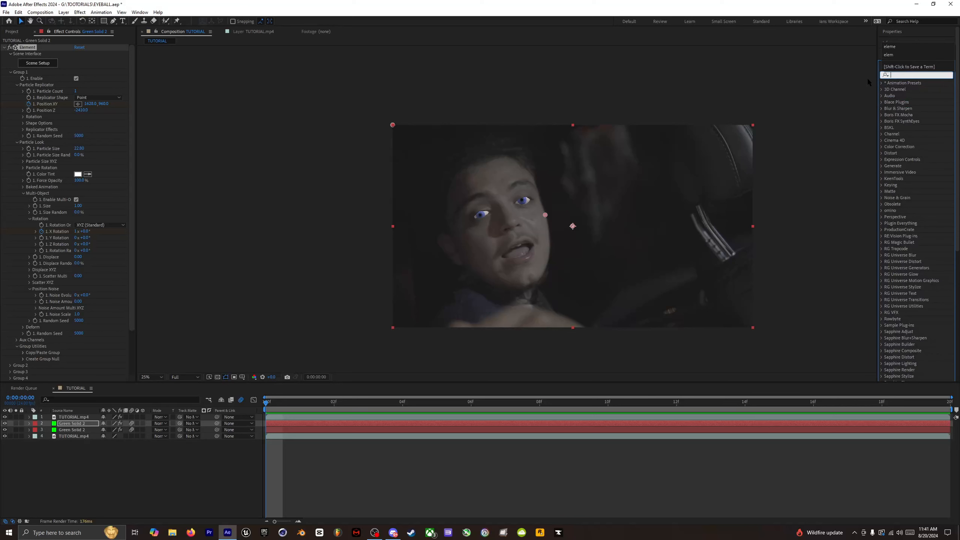
type("tint")
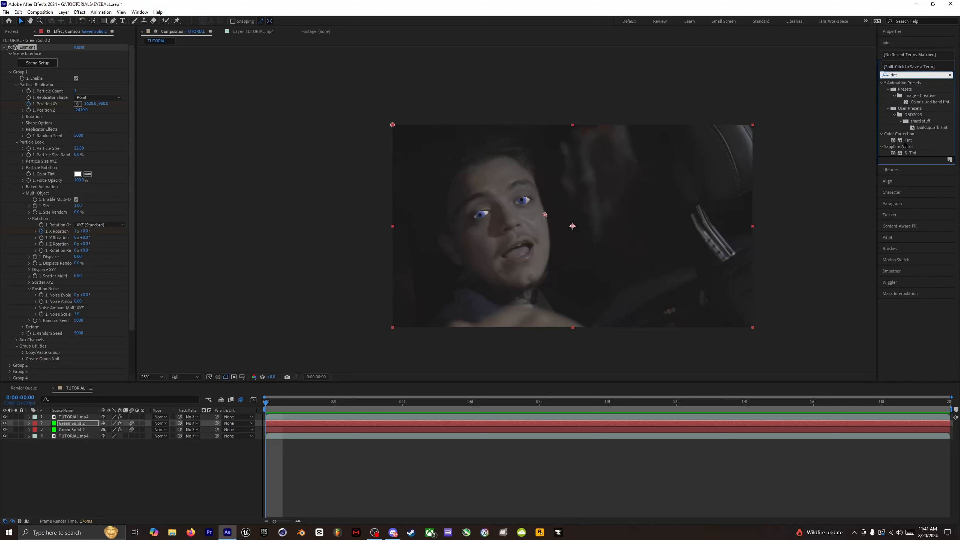
left_click(909, 140)
left_click_drag(909, 143, 39, 409)
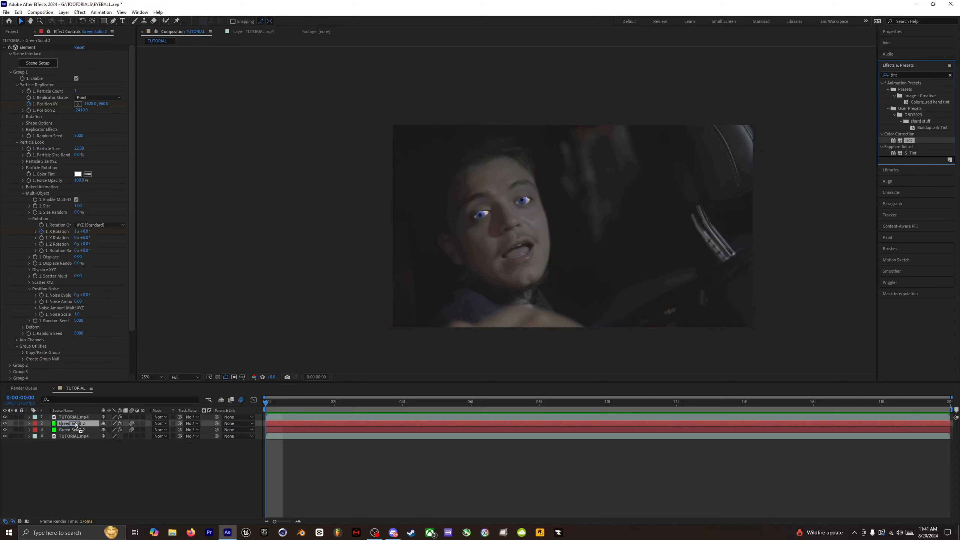
left_click_drag(76, 425, 76, 424)
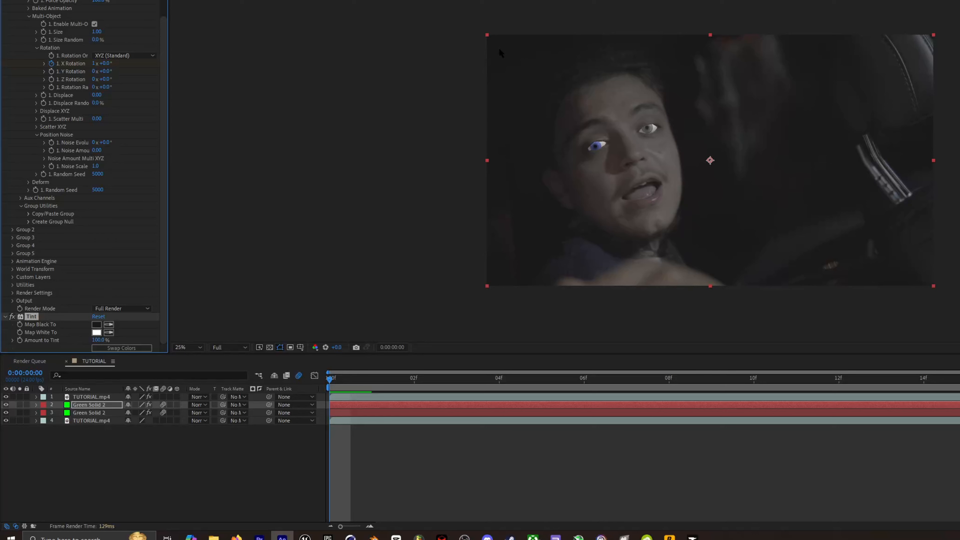
- Set the Tint's Map White To colour to light grey CBCBCB and lower Amount to Tint to about 59%
left_click(109, 332)
left_click(878, 166)
left_click(97, 332)
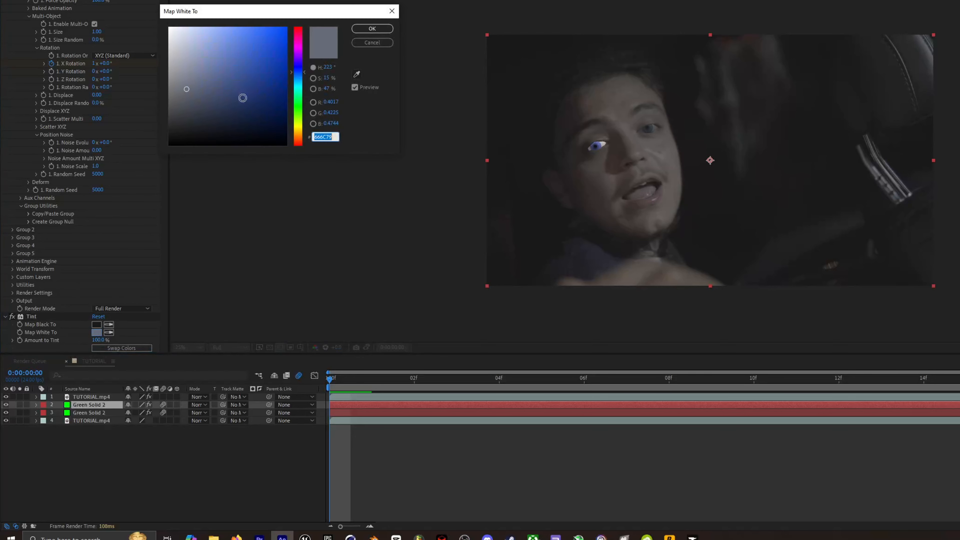
left_click_drag(186, 88, 152, 51)
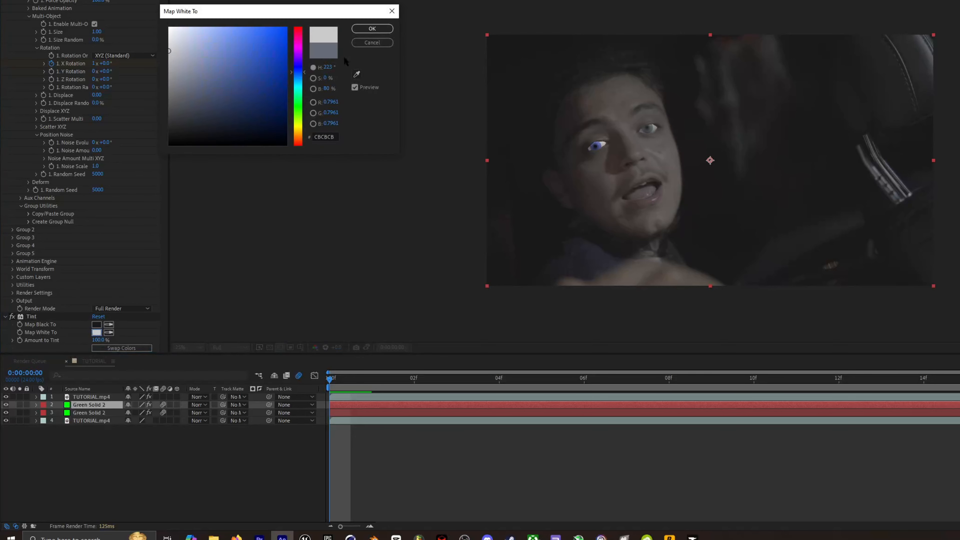
left_click(372, 29)
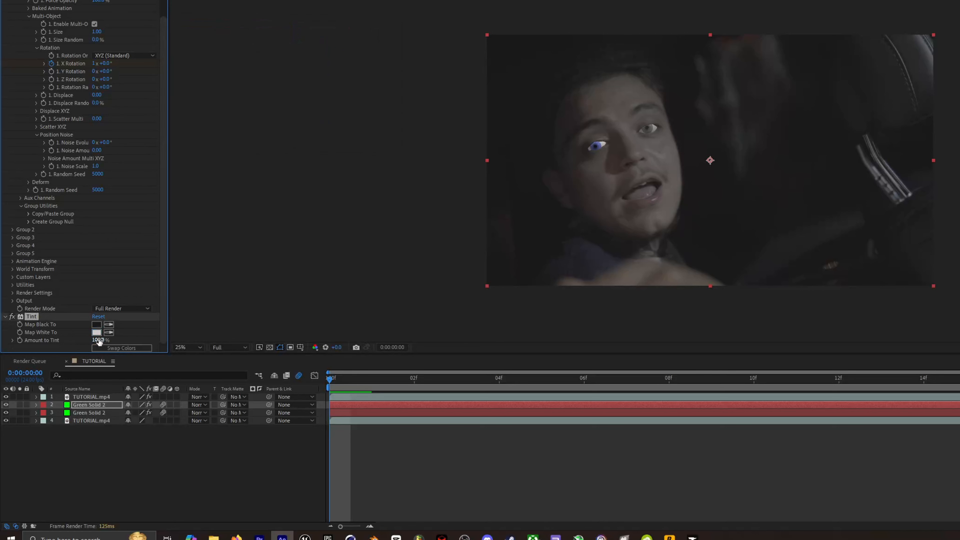
left_click_drag(96, 339, 81, 339)
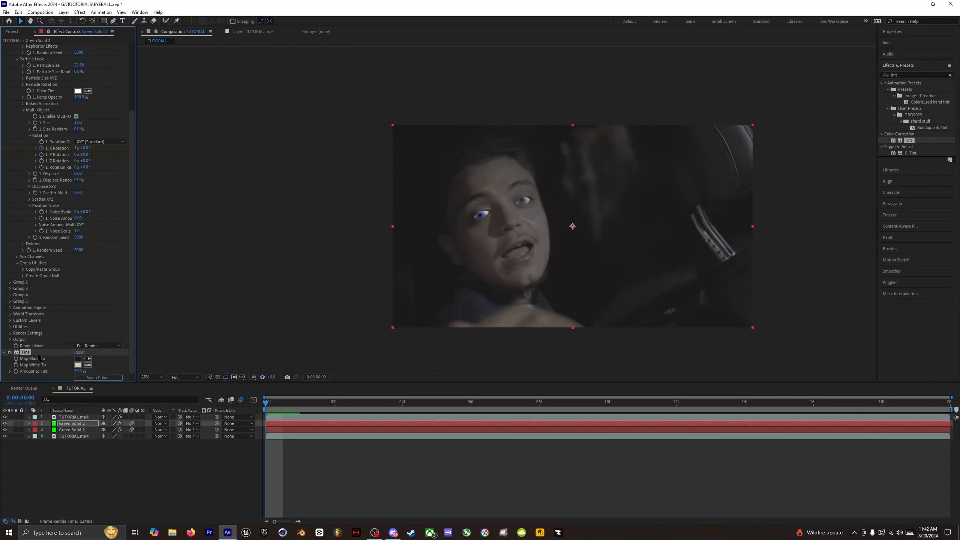
- Copy the adjusted Tint effect onto the lower Green Solid 2 layer and check the frames near the start
left_click(317, 429)
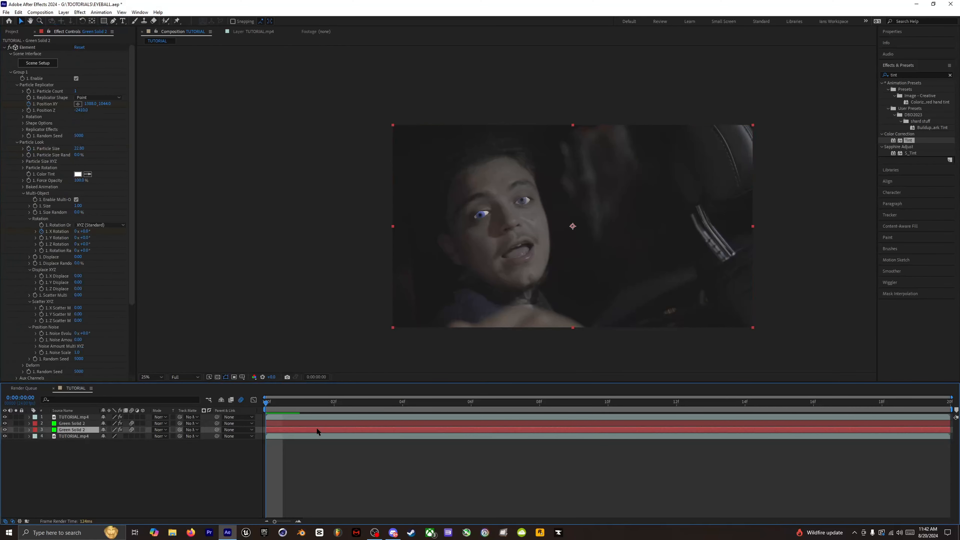
key("ctrl+v")
left_click_drag(297, 399, 264, 401)
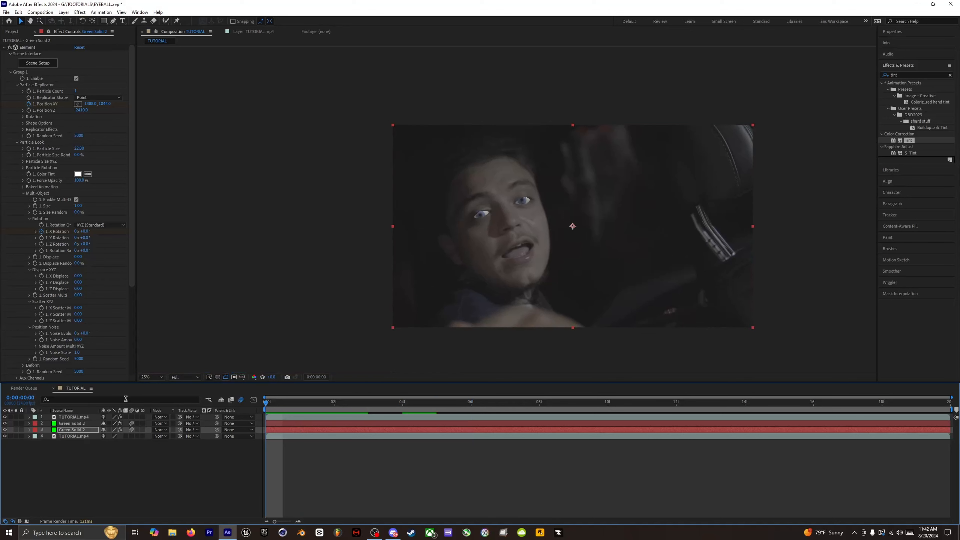
- Lower the composition's preview resolution to Quarter and play back the spinning eyes
key("space")
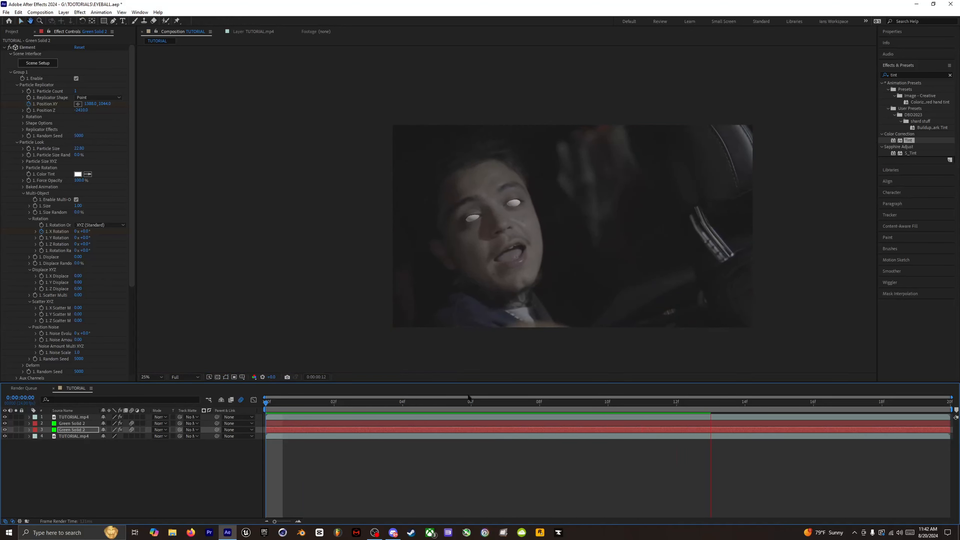
key("space")
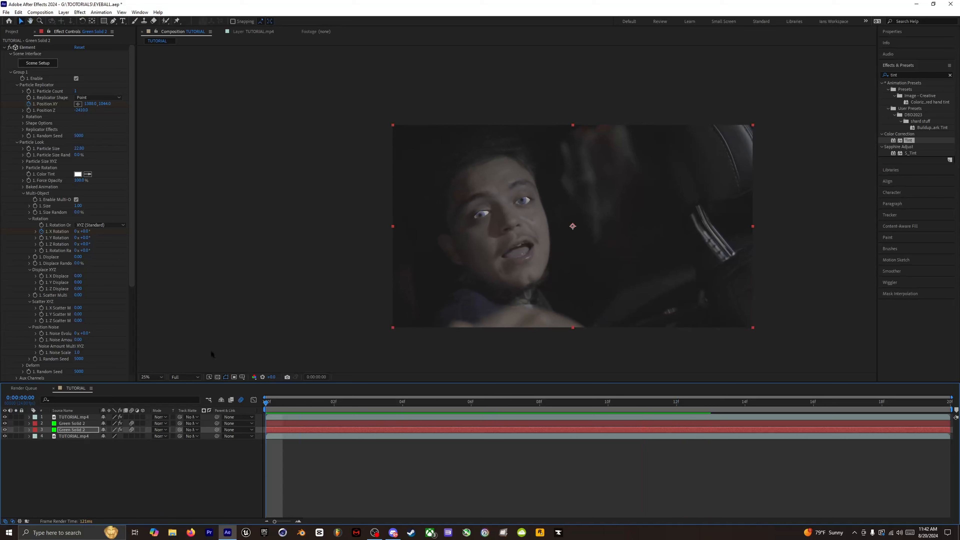
key("ctrl+alt+shift+j")
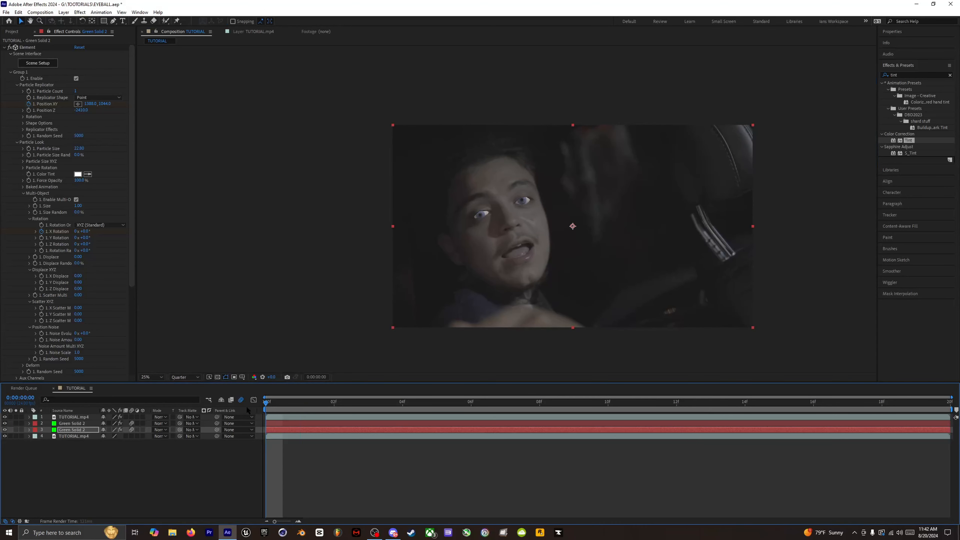
key("space")
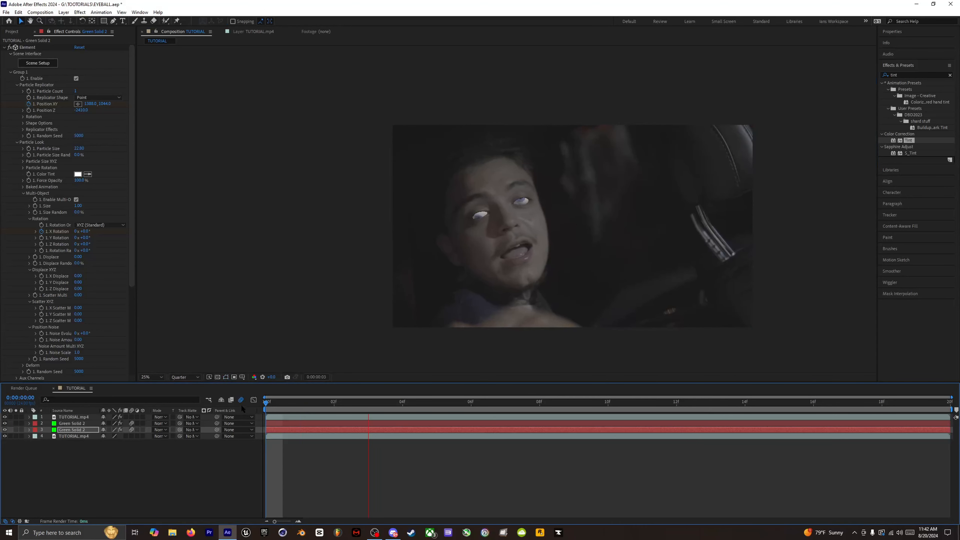
key("space")
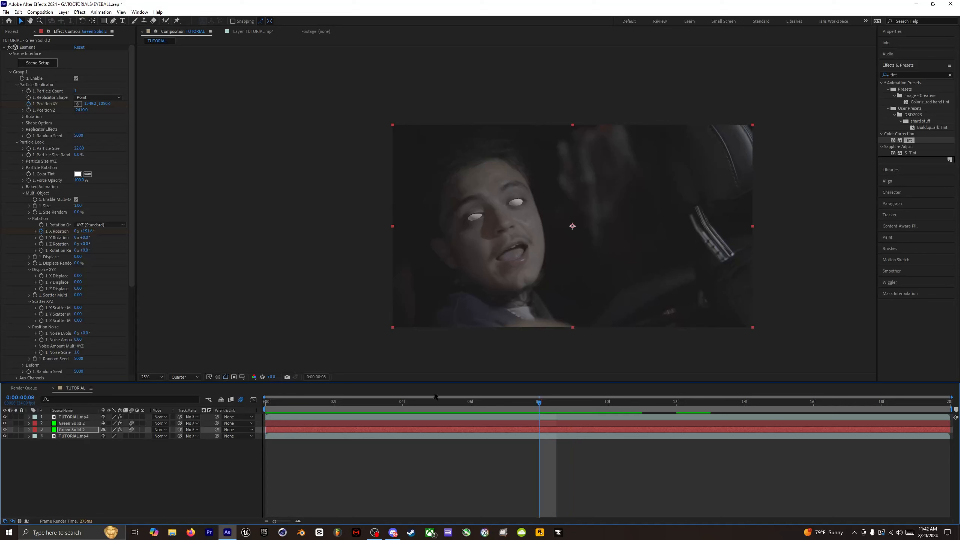
key("space")
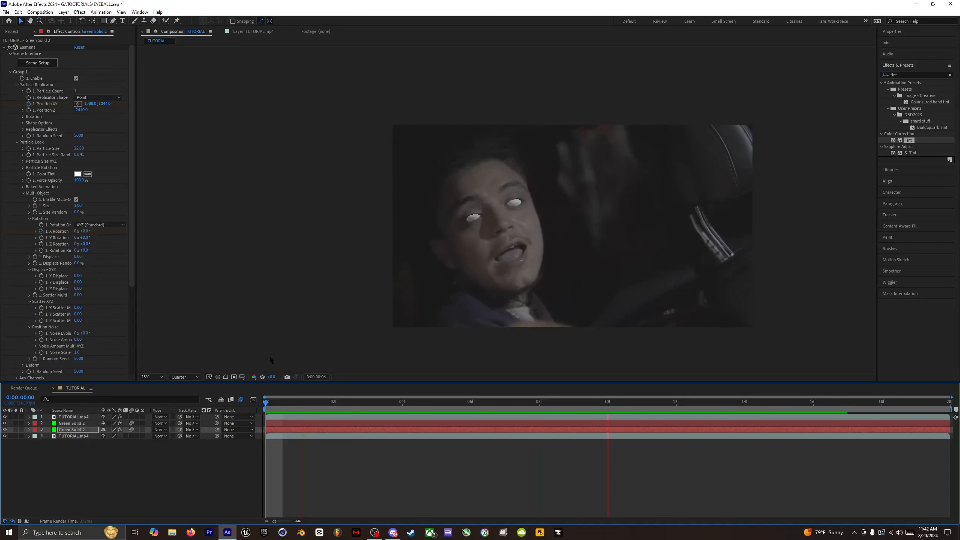
key("space")
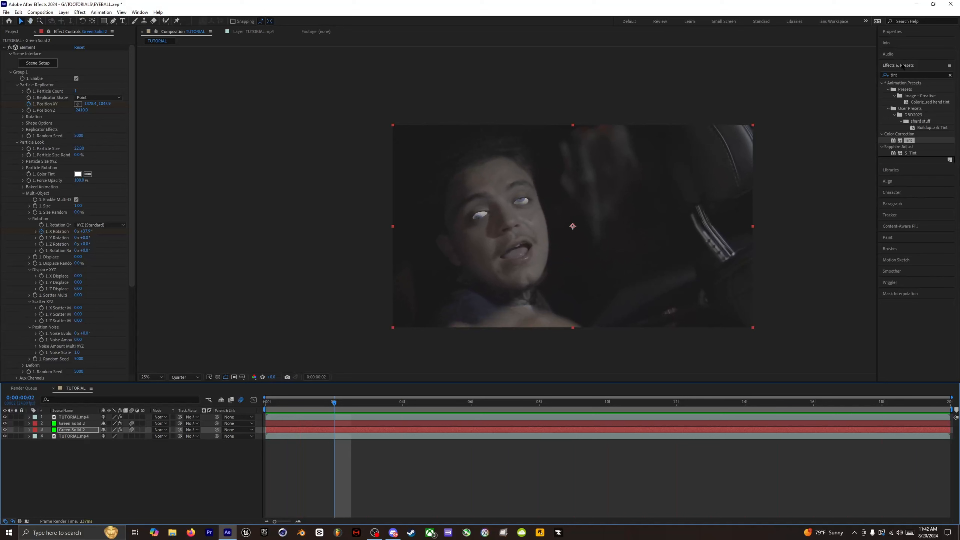
- Find the Lumetri Color effect and apply it to the lower Green Solid 2 layer
left_click(903, 74)
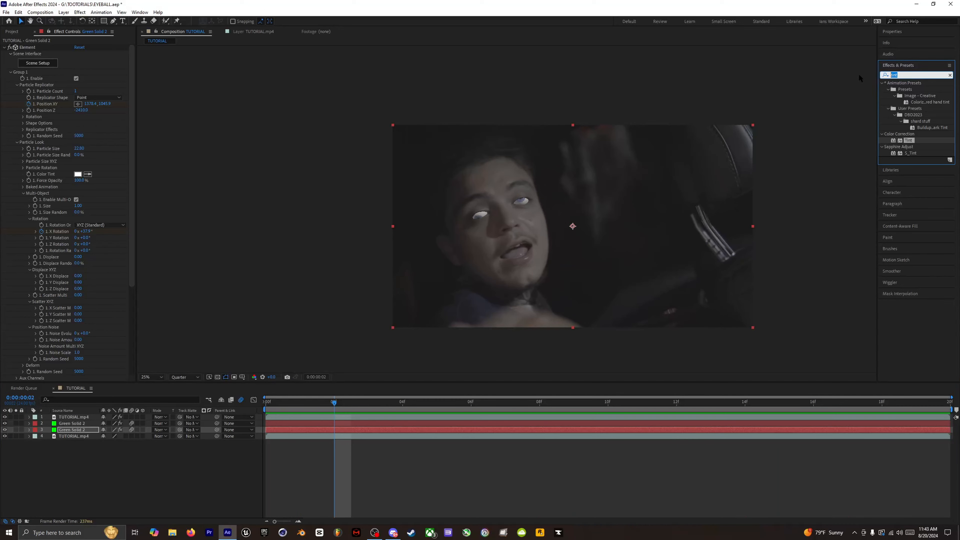
type("lumetr")
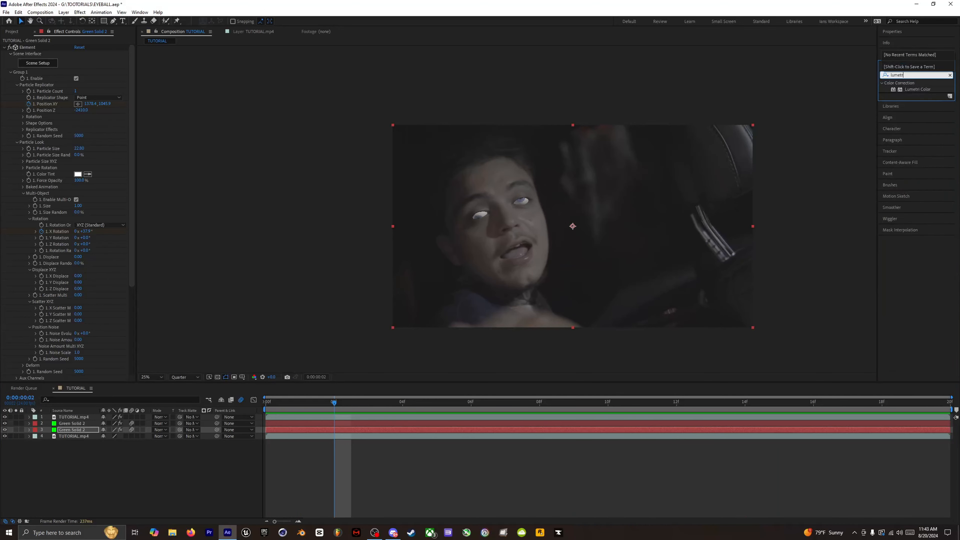
left_click_drag(918, 89, 637, 432)
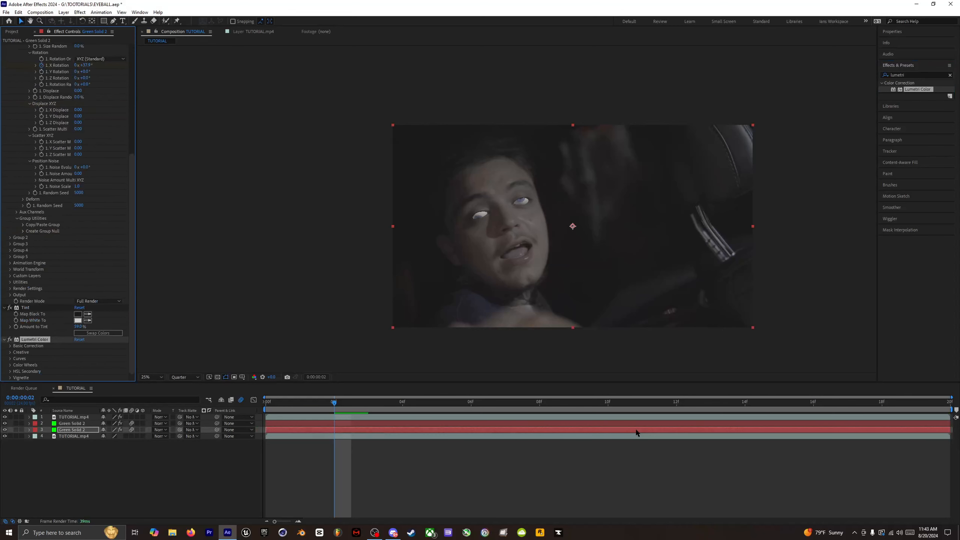
- Darken the lower eye layer by pulling the middle of Lumetri Color's white RGB curve slightly down
left_click(10, 359)
scroll(68, 212, "down", 5)
scroll(68, 212, "up", 3)
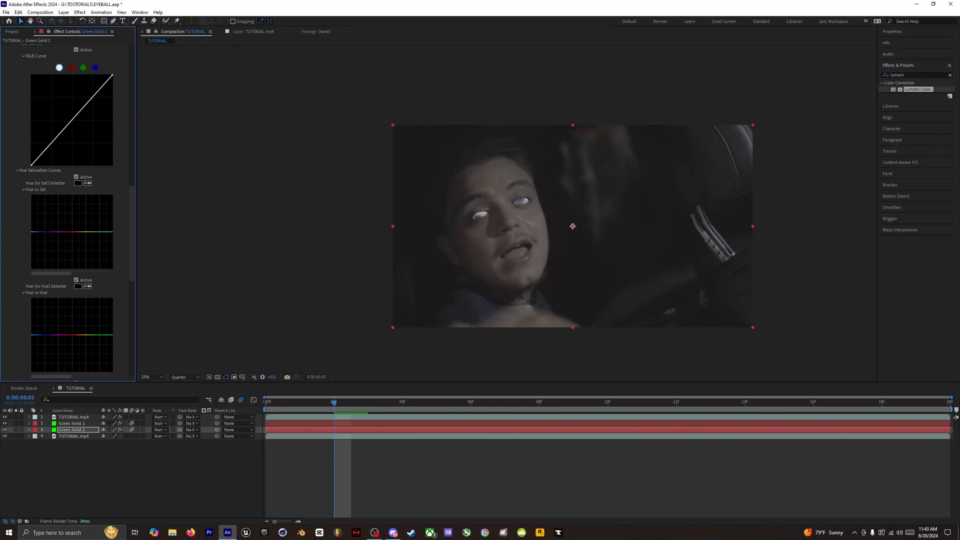
left_click_drag(73, 122, 79, 123)
scroll(32, 123, "up", 5)
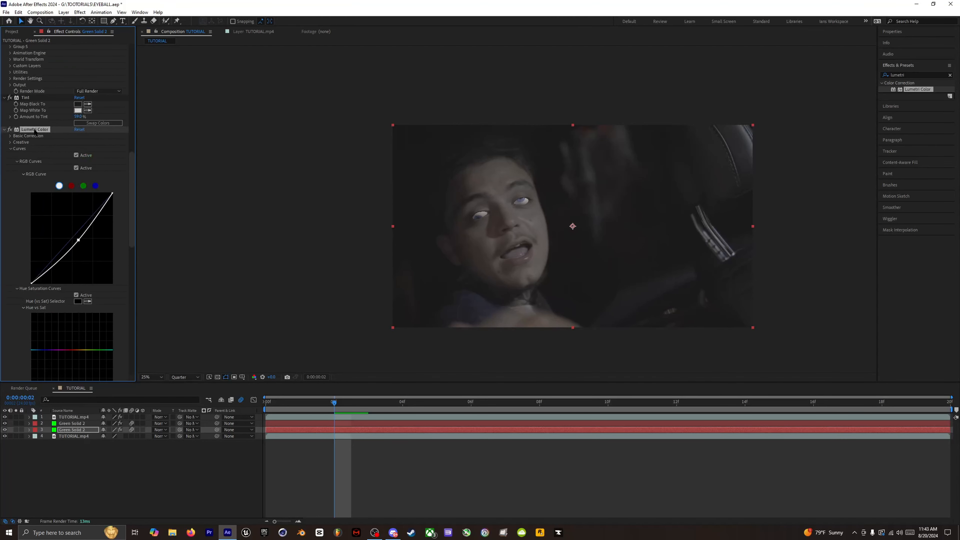
- Copy the adjusted Lumetri Color effect onto the upper Green Solid 2 layer and preview the darkened eyes
left_click(327, 424)
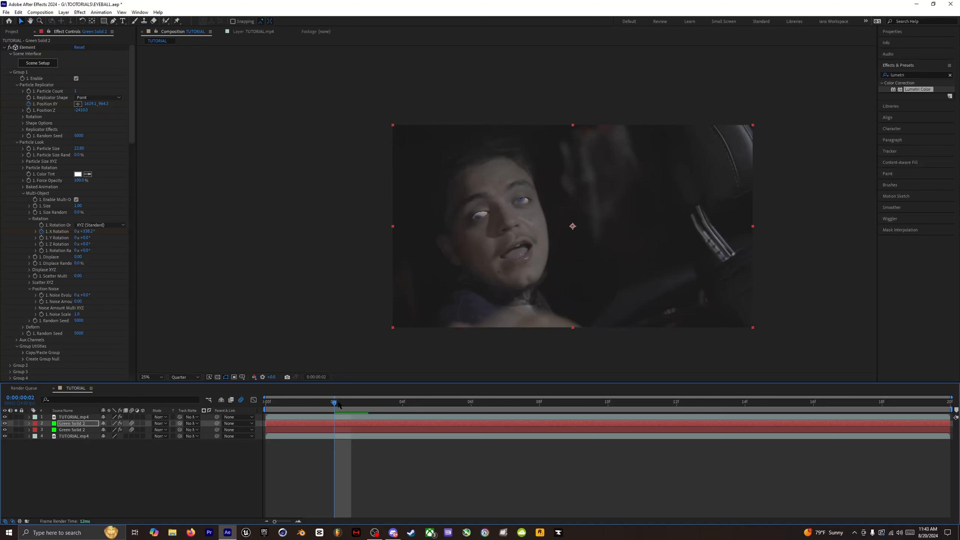
left_click_drag(338, 404, 766, 458)
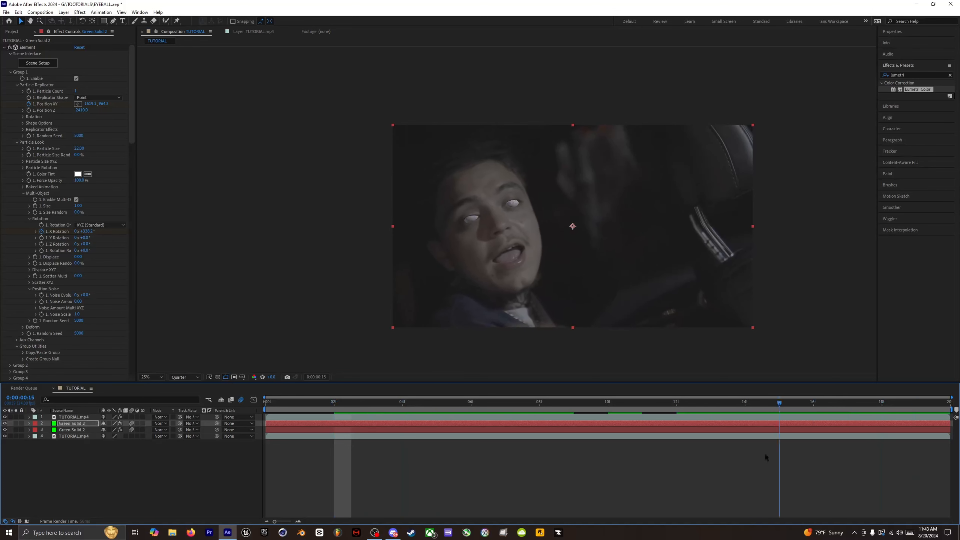
key("space")
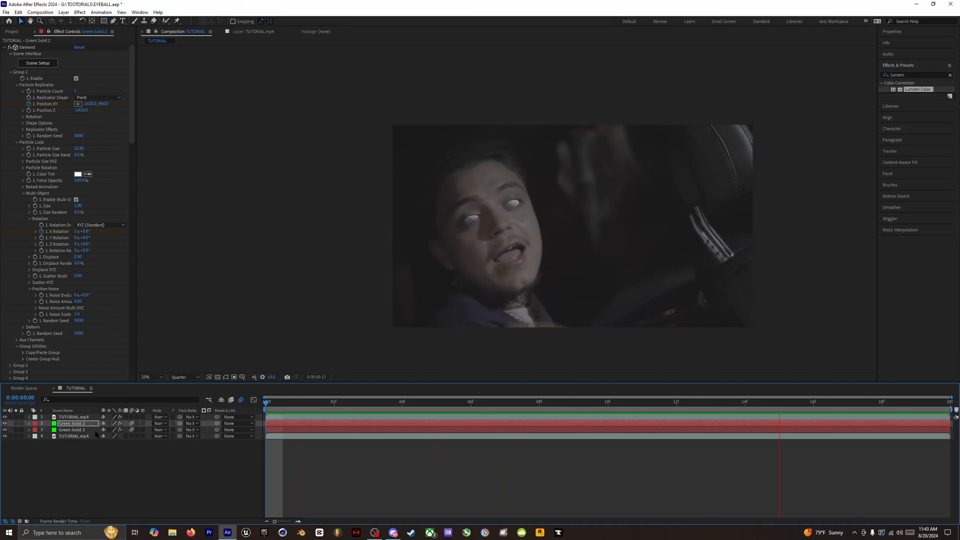
key("space")
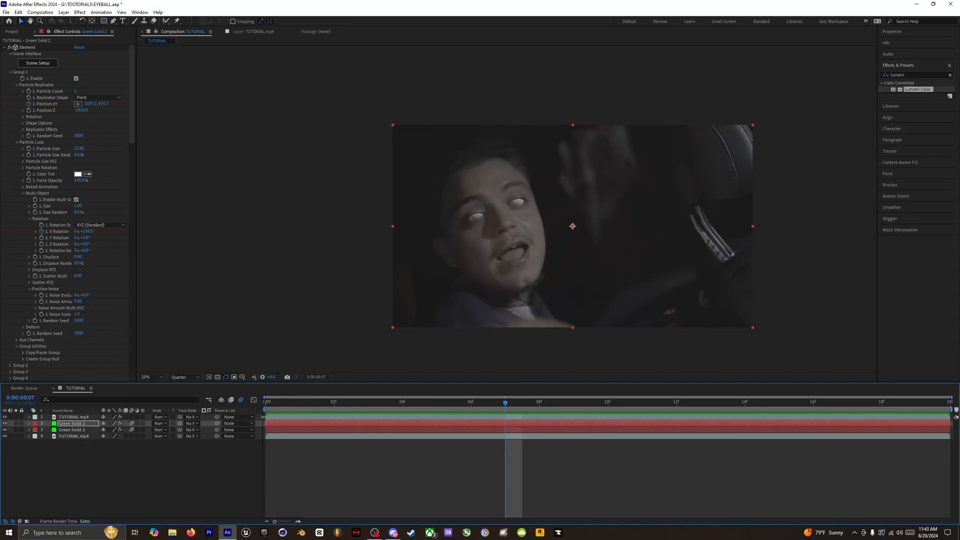
- Create an adjustment layer and place it above all other layers in the TUTORIAL composition
right_click(123, 487)
mouse_move(186, 395)
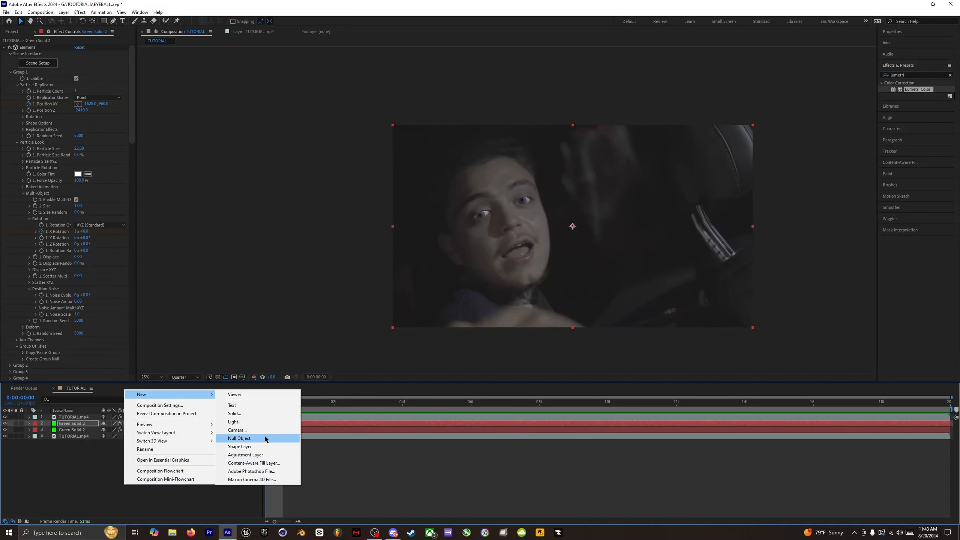
left_click(260, 455)
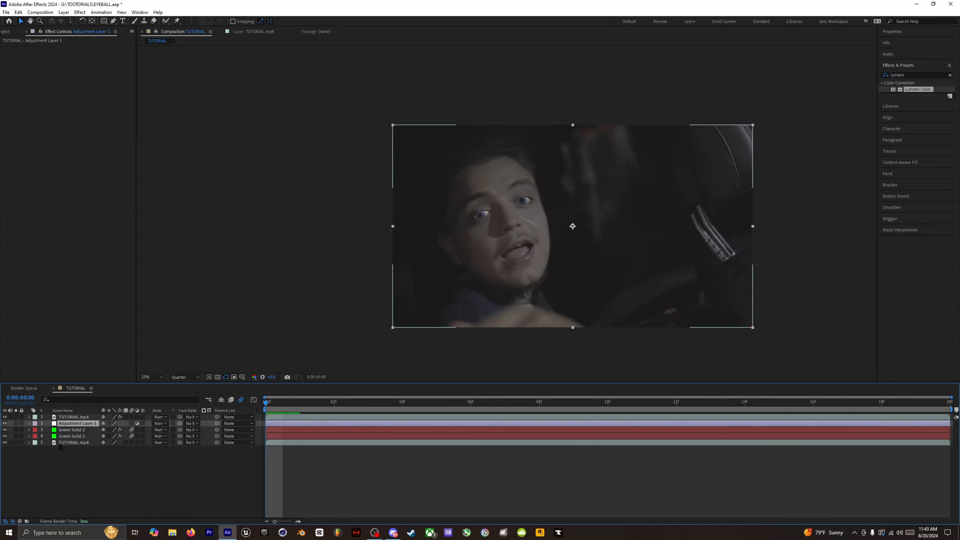
mouse_move(70, 412)
left_mouse_down()
mouse_move(74, 426)
mouse_move(75, 415)
left_mouse_up()
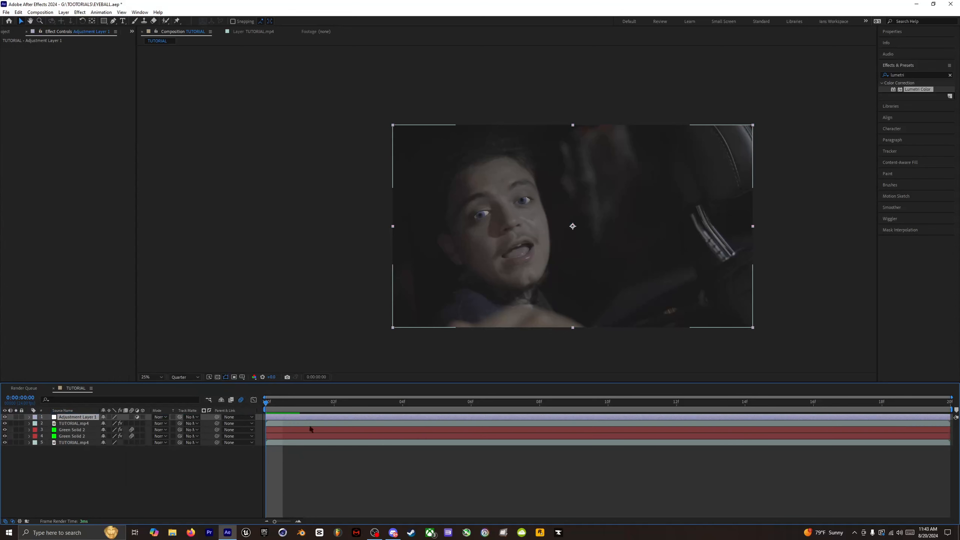
- Find the Sapphire Time S_Flicker effect and apply it to the adjustment layer
left_click(909, 76)
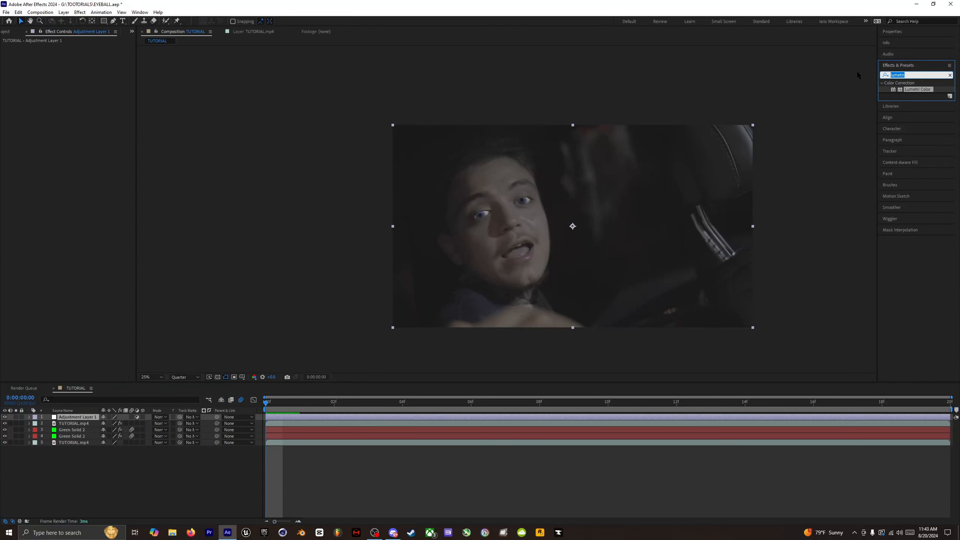
type("flicker")
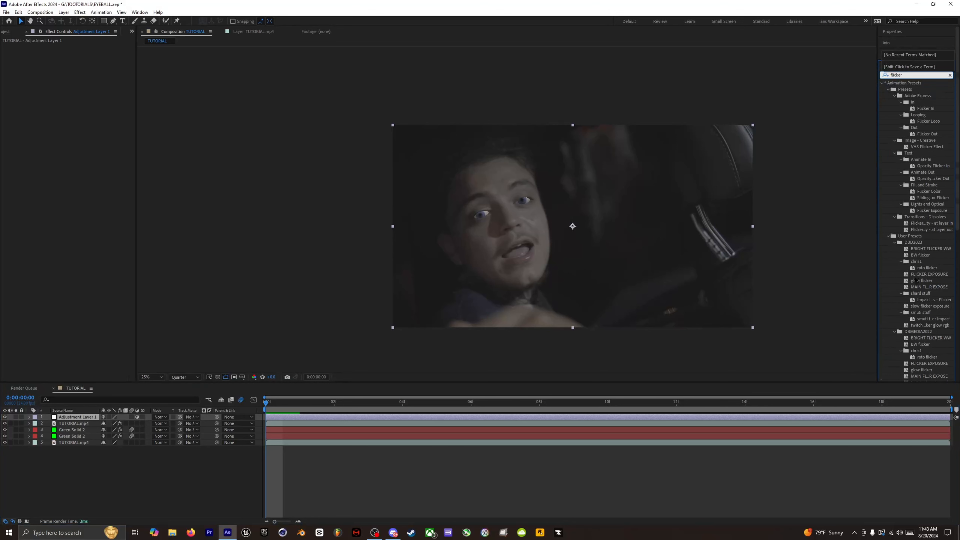
scroll(916, 280, "down", 8)
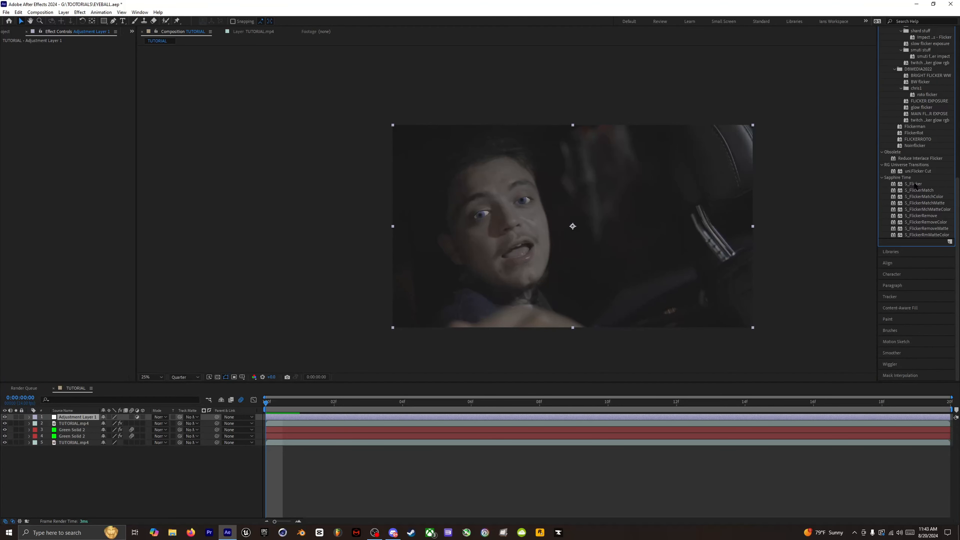
left_click_drag(915, 185, 70, 415)
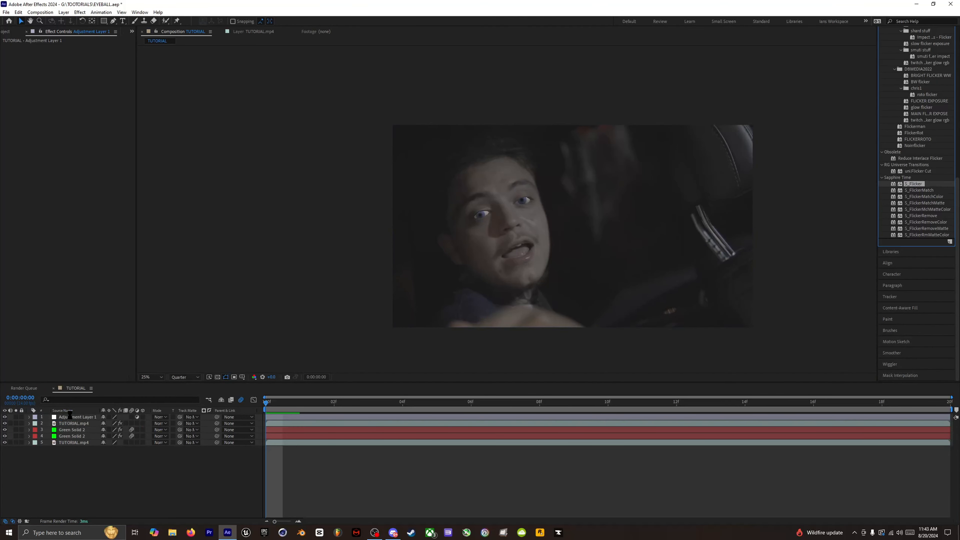
- Raise S_Flicker's Amplitude to about 0.49 and preview the flicker
left_click_drag(125, 150, 125, 150)
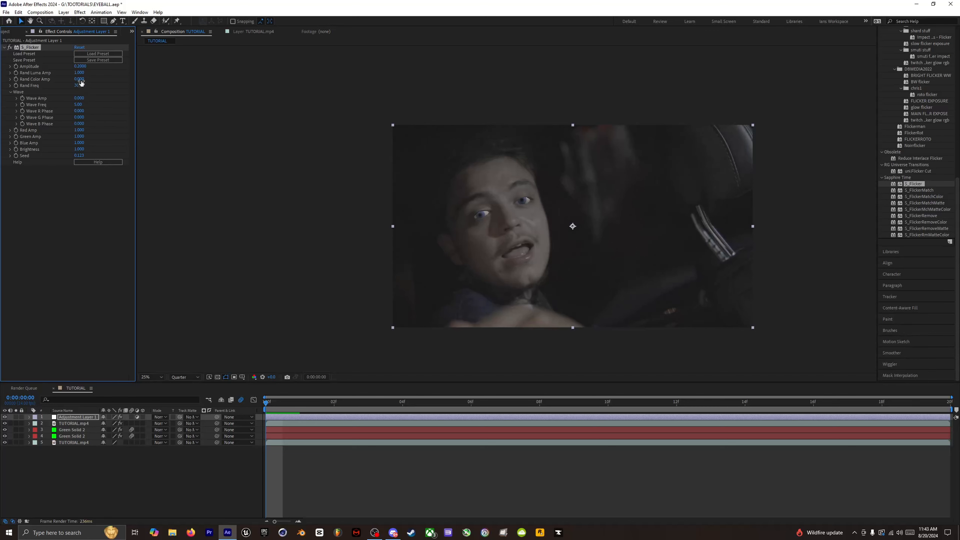
key("space")
key("space")
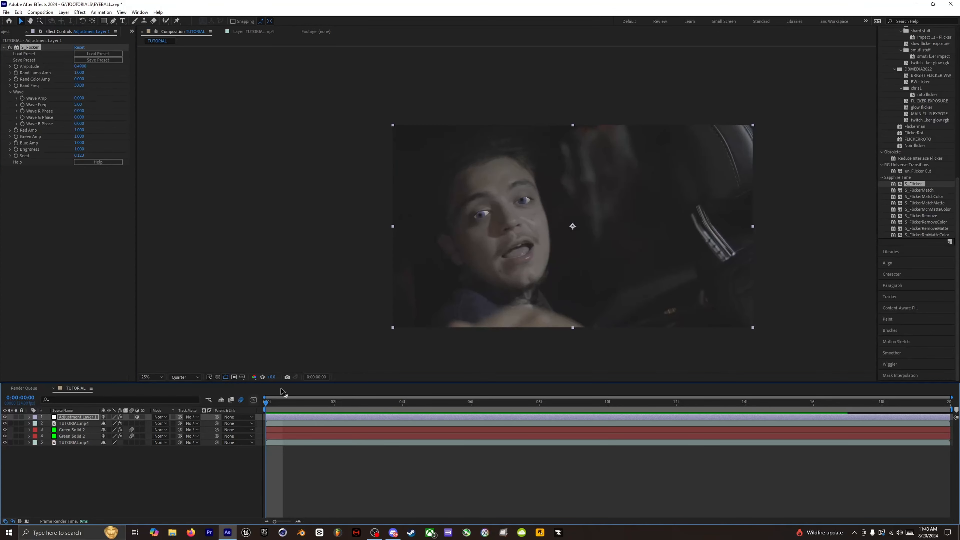
- Find the uni.Noir stylize effect, apply it to the adjustment layer and check frames near the start
scroll(922, 147, "up", 10)
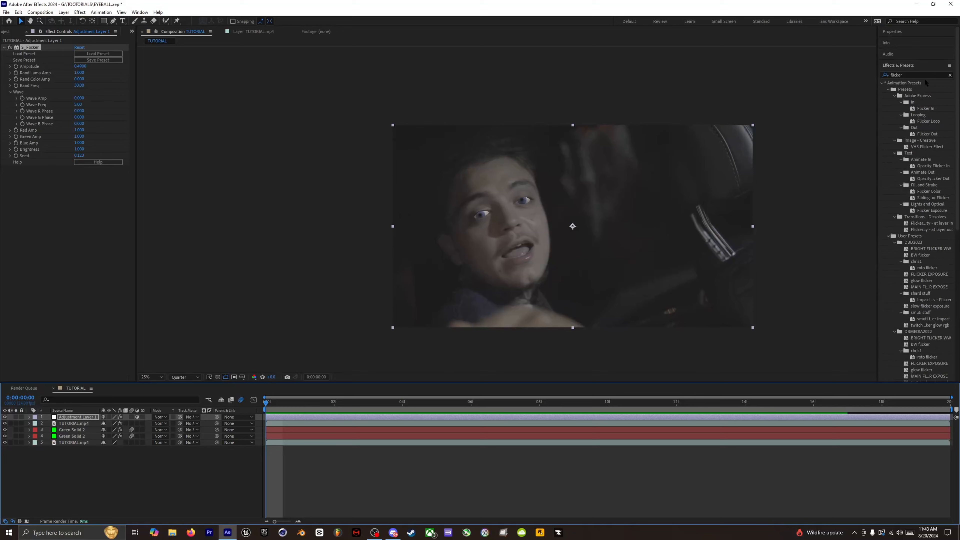
left_click(907, 74)
type("noir")
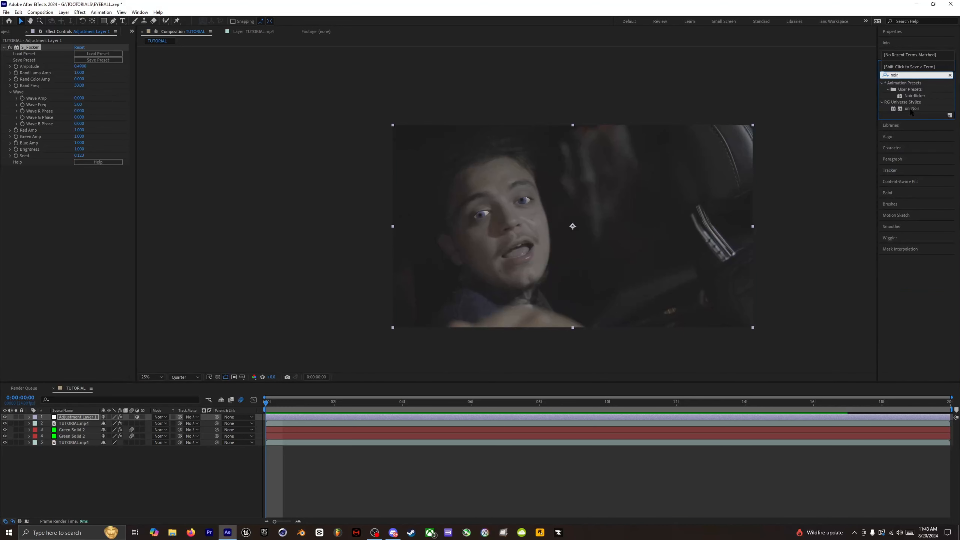
left_click_drag(911, 109, 79, 418)
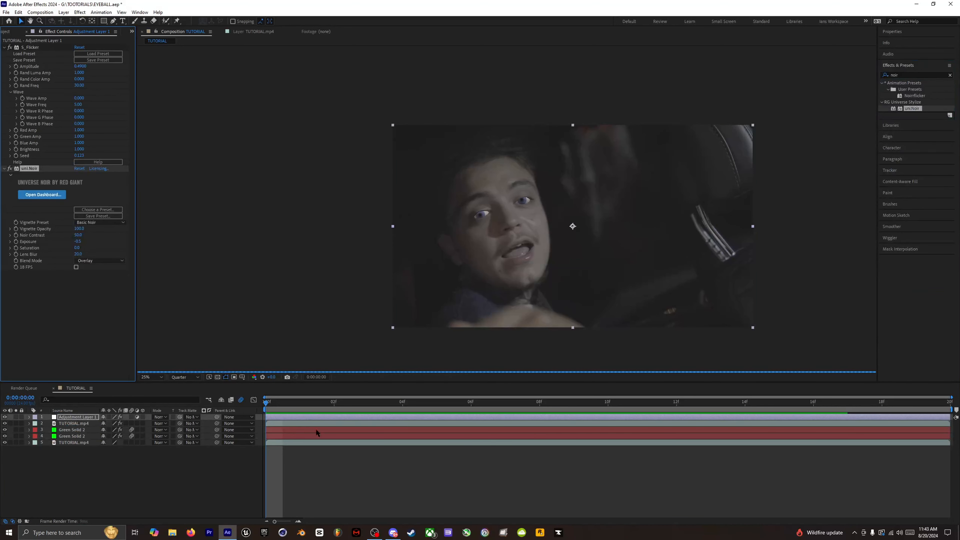
left_click_drag(318, 406, 395, 410)
- Play back the composition with the noir and flicker effects, checking the eye spin from start to end
key("space")
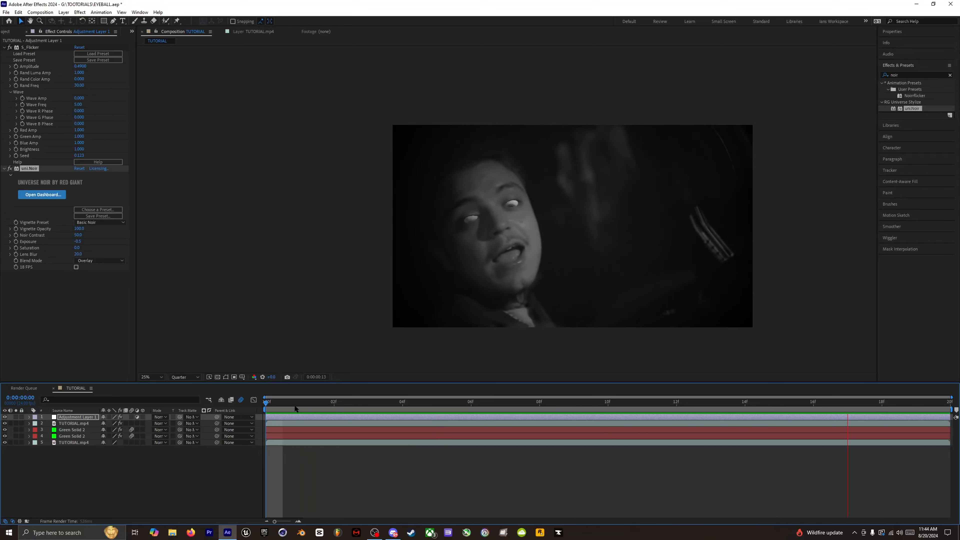
key("space")
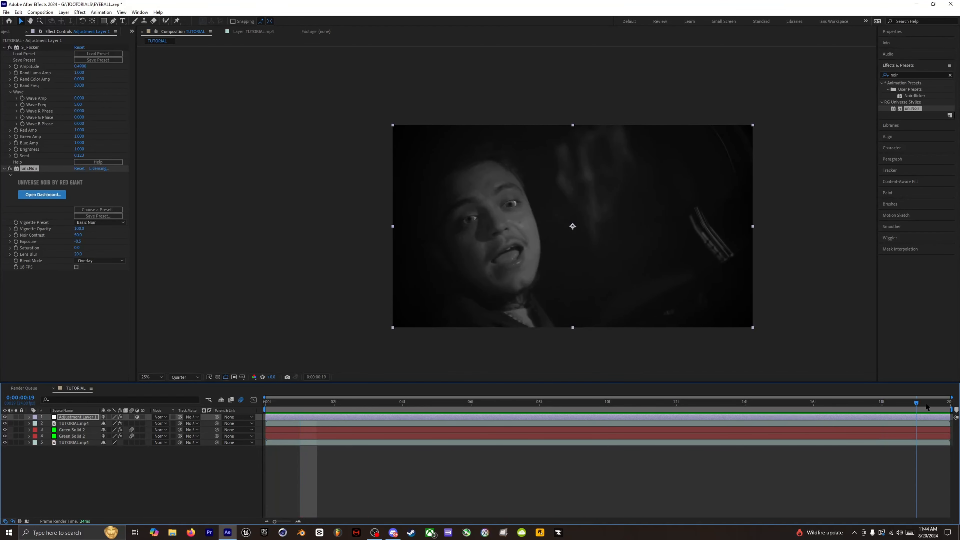
key("space")
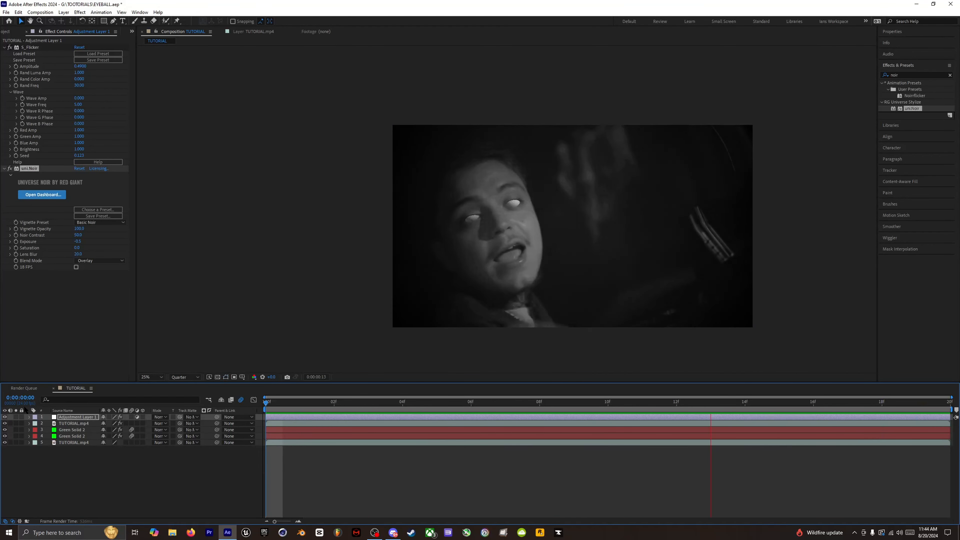
key("space")
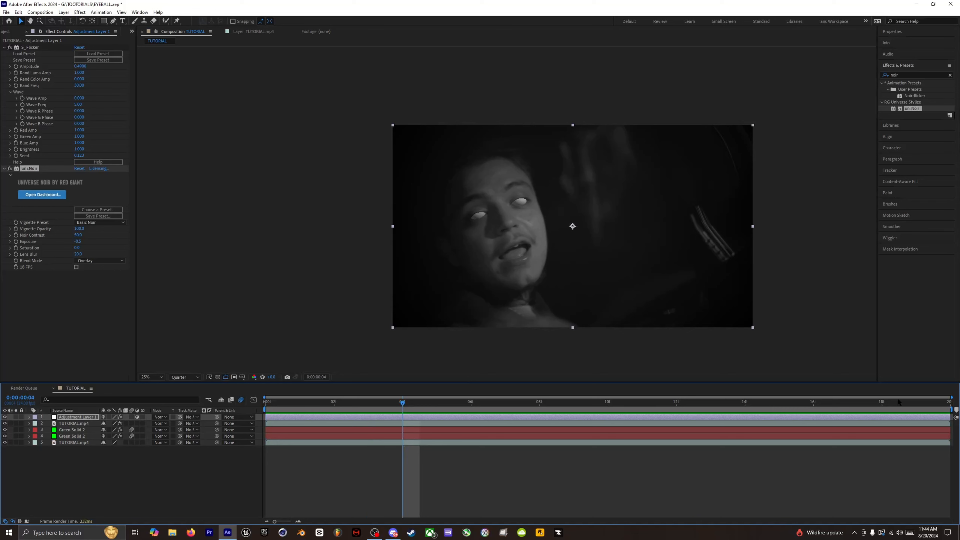
key("space")
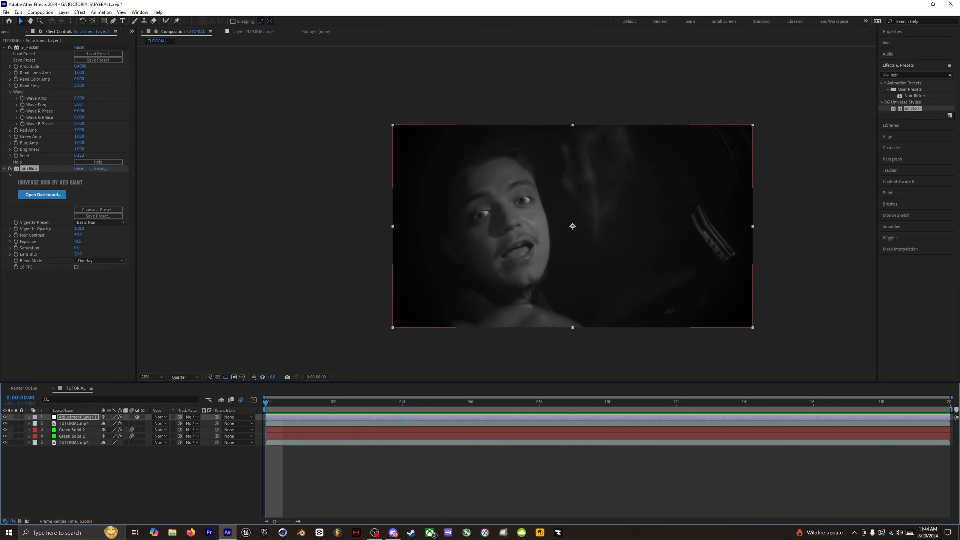
left_click_drag(275, 410, 247, 438)
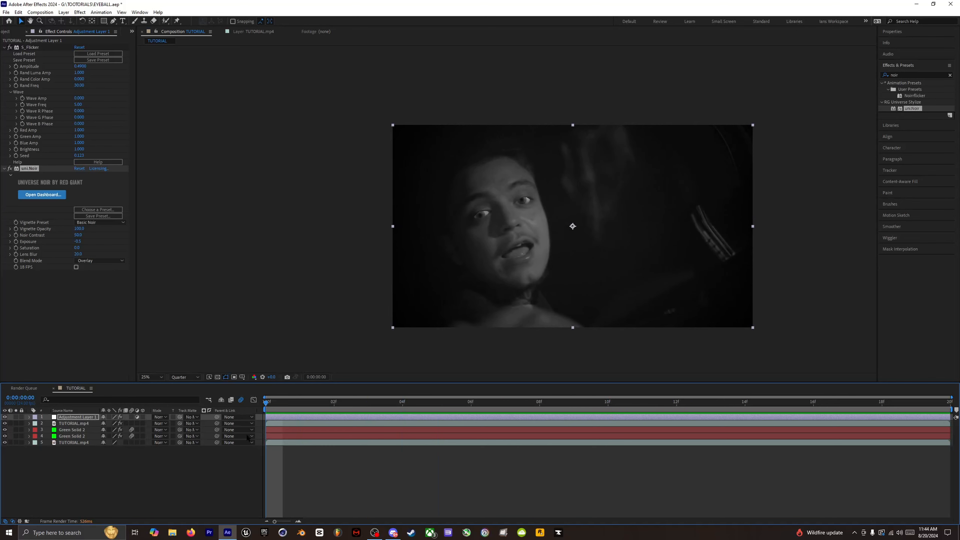
- Add a new adjustment layer on top of the stack, find the Distort Transform effect and apply it to that layer
right_click(132, 477)
mouse_move(158, 385)
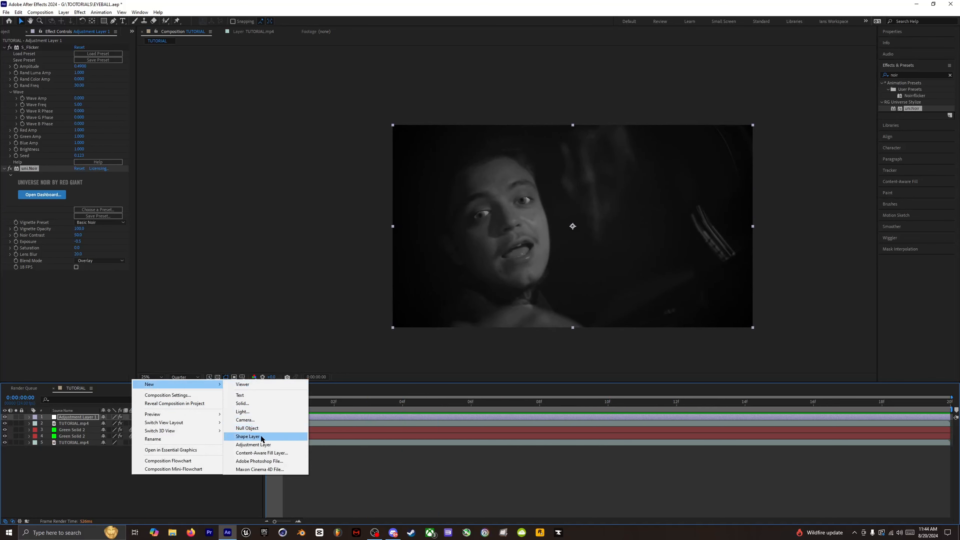
left_click(254, 445)
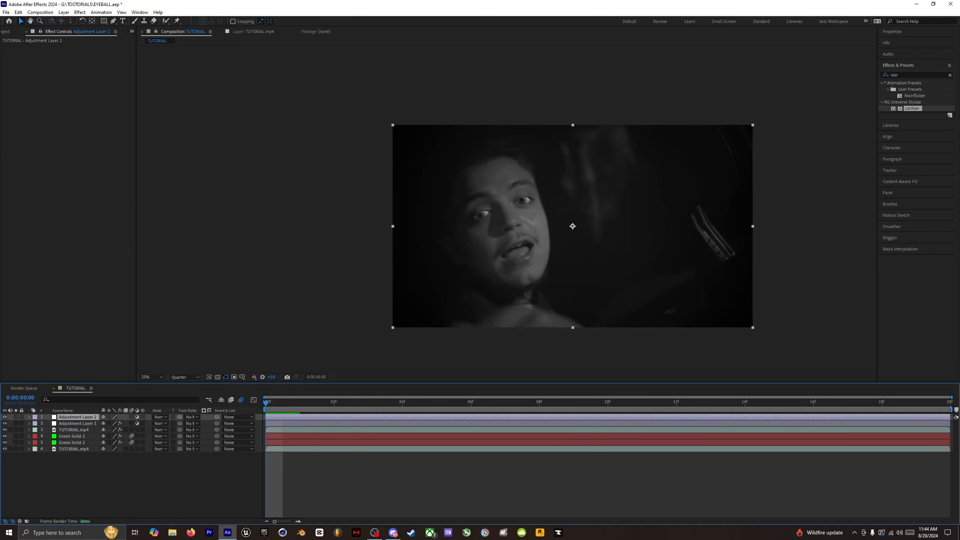
left_click(914, 74)
type("tr")
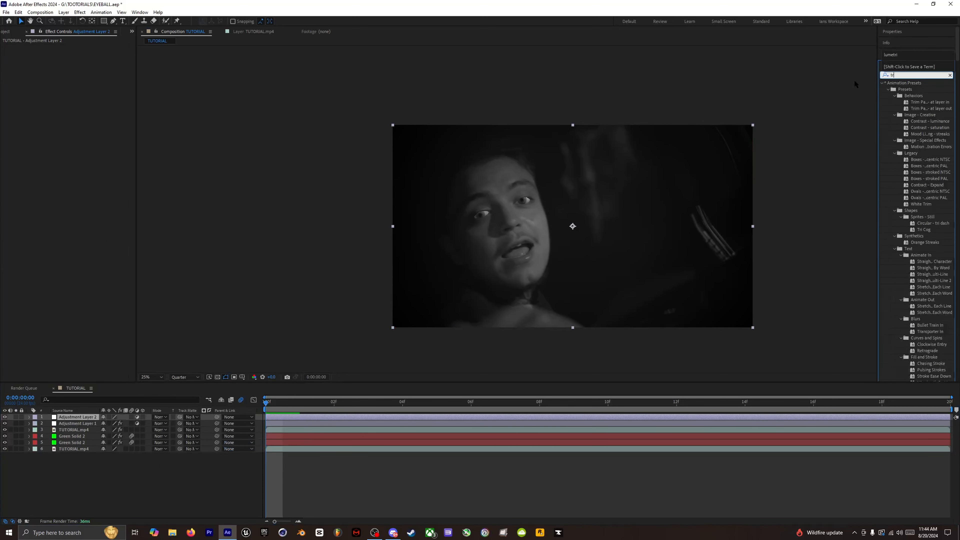
type("ansform")
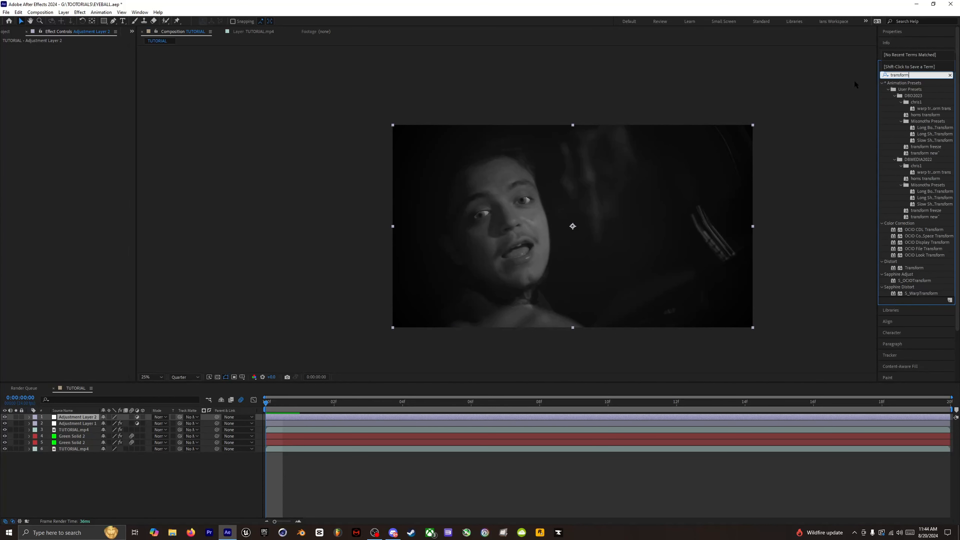
scroll(930, 254, "down", 3)
left_click_drag(914, 209, 66, 419)
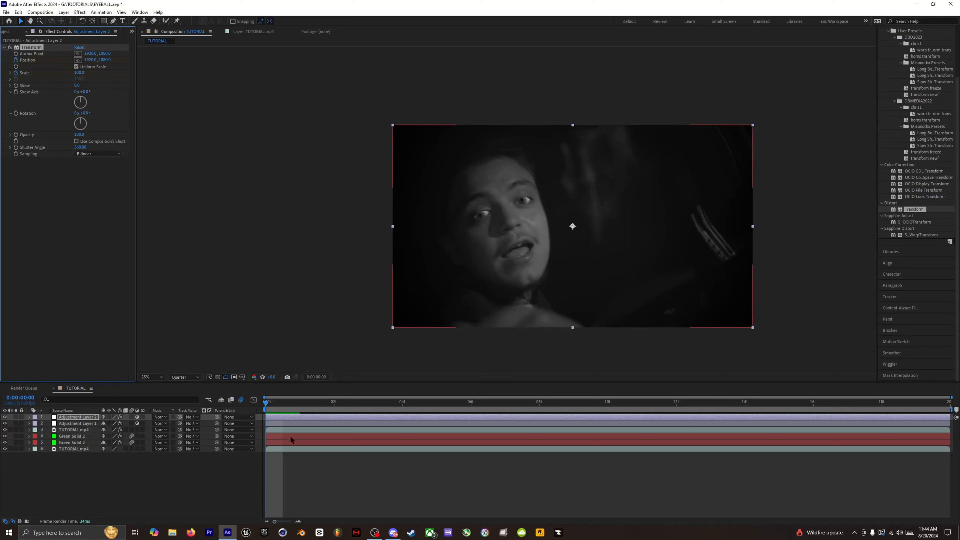
- At frame 10, keyframe the Transform Scale to about 248 and the X Position to about 3863 so the face fills the frame, and preview
key("space")
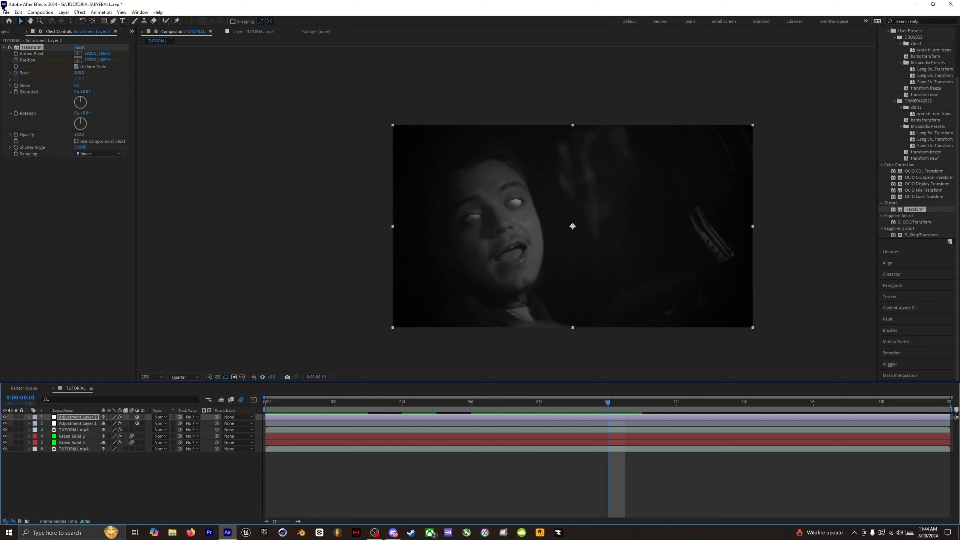
left_click_drag(81, 72, 260, 104)
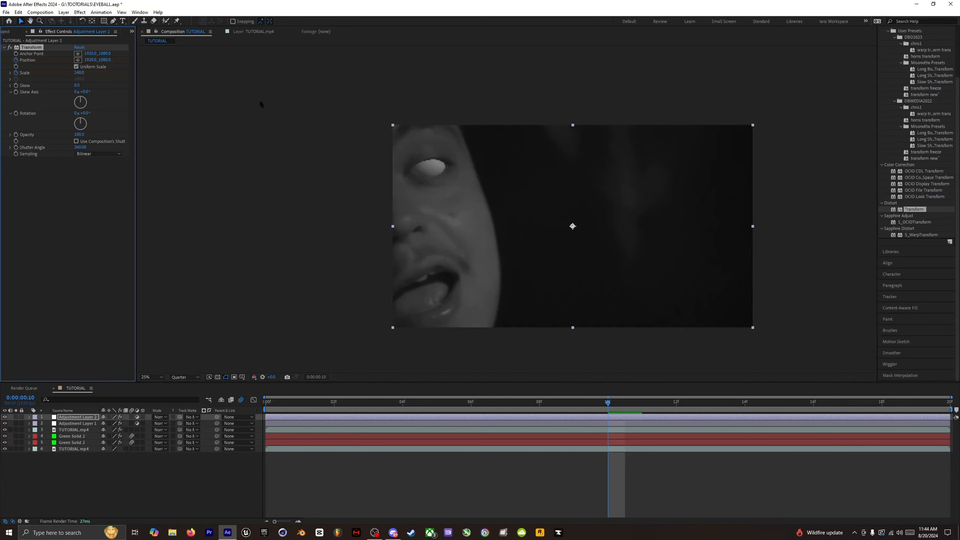
left_click_drag(91, 62, 873, 113)
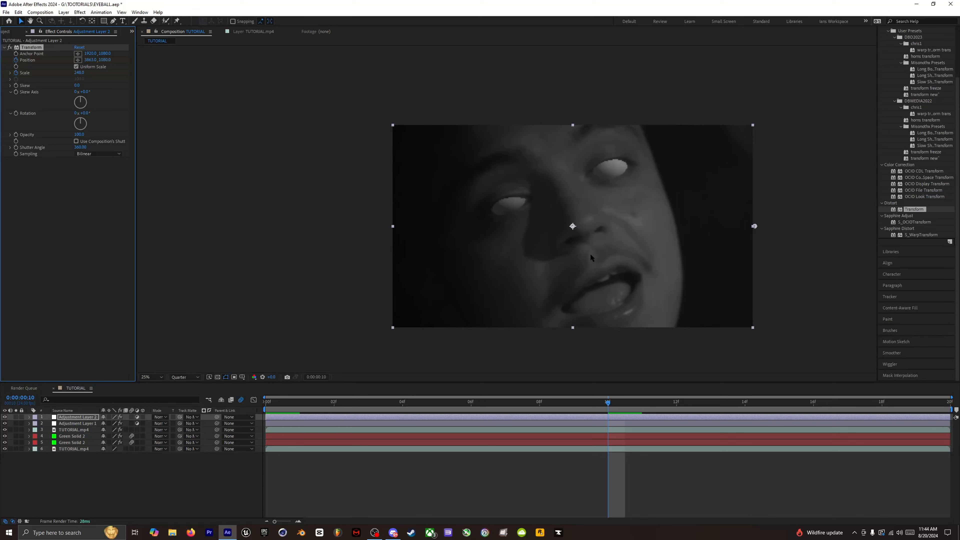
left_click_drag(606, 407, 267, 416)
key("space")
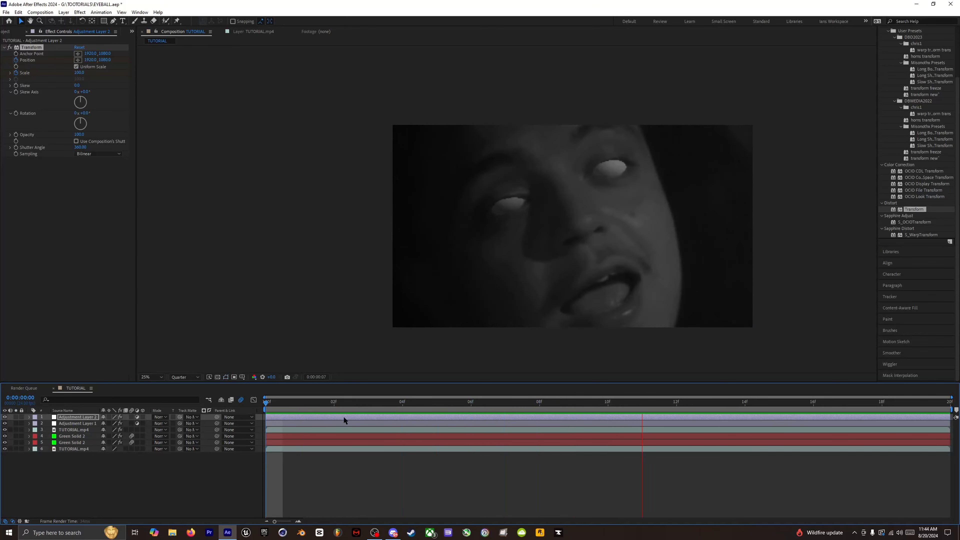
key("space")
- At frame 19, reset the Transform effect's Scale and Position to their defaults to end the zoom
left_click_drag(799, 407, 916, 407)
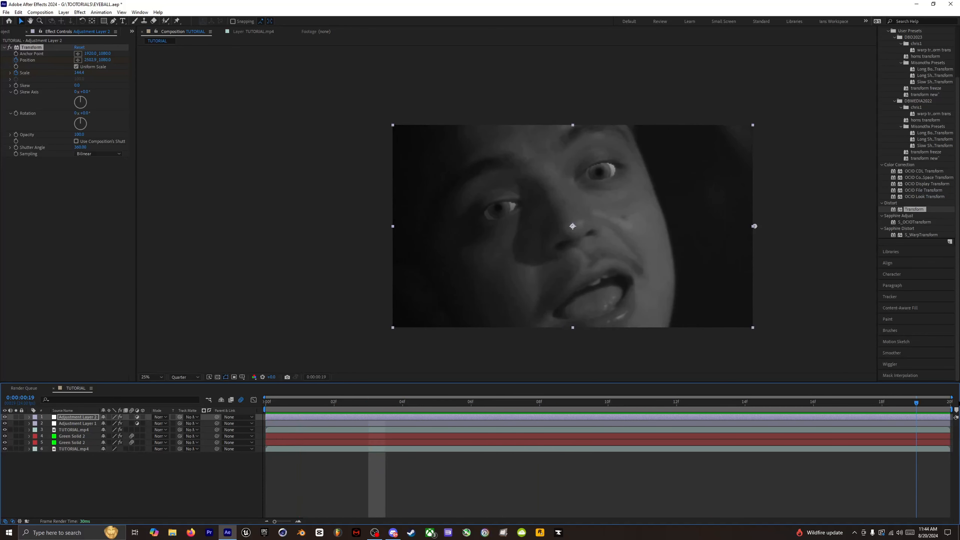
right_click(79, 78)
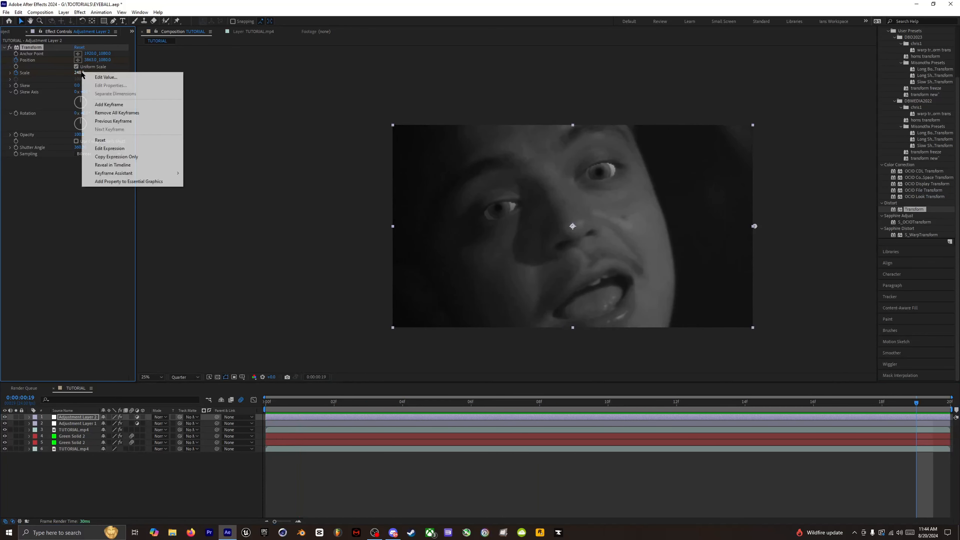
left_click(99, 141)
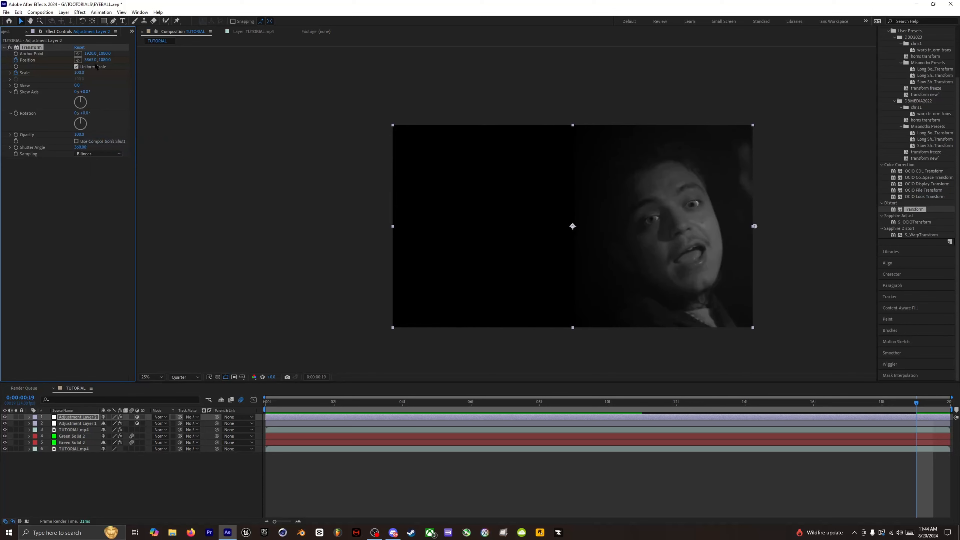
right_click(93, 61)
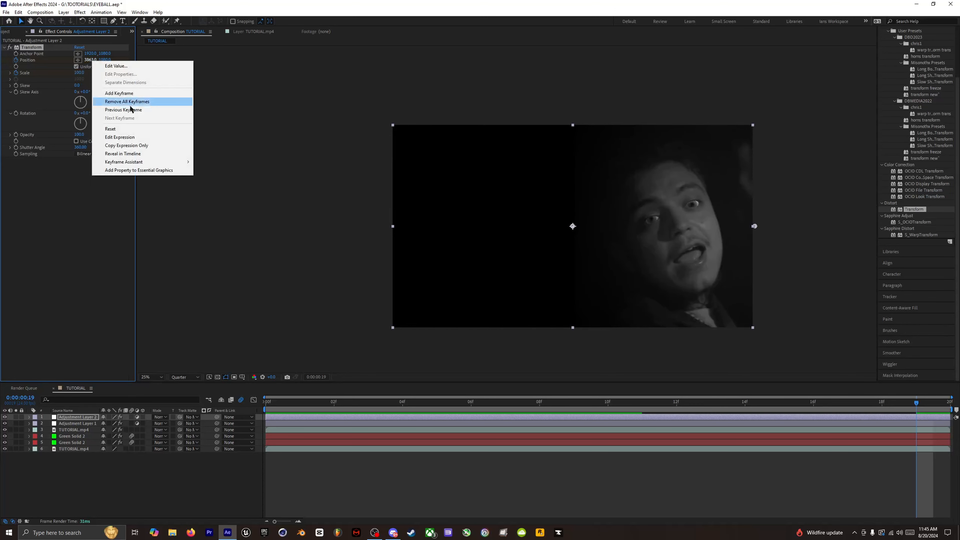
left_click(119, 129)
- Play back and scrub the composition to check the zoom in and out together with the eye spin
key("space")
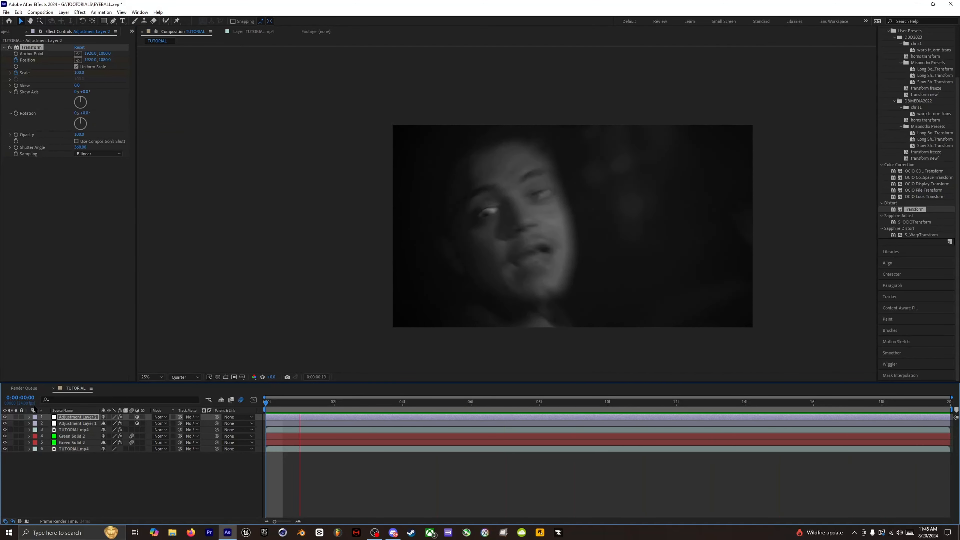
key("space")
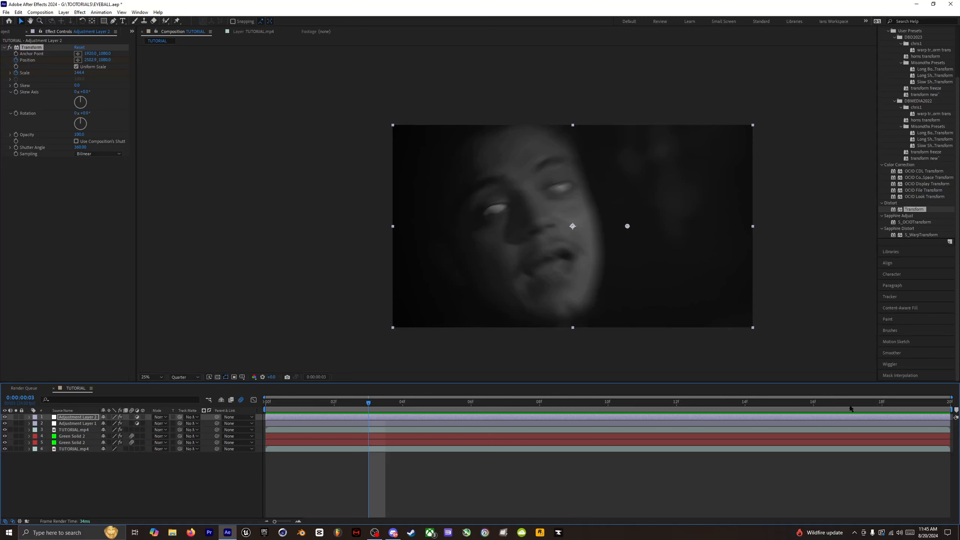
left_click_drag(850, 407, 314, 425)
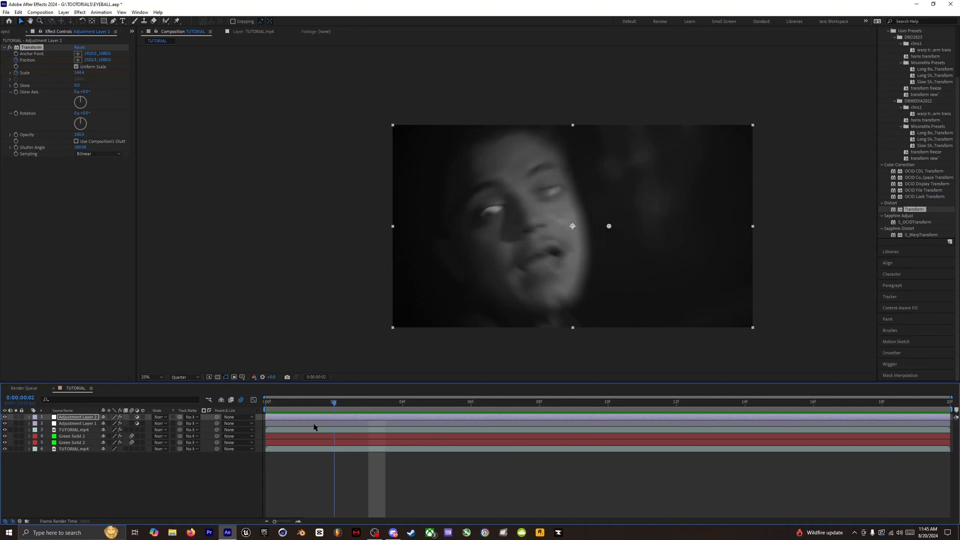
key("space")
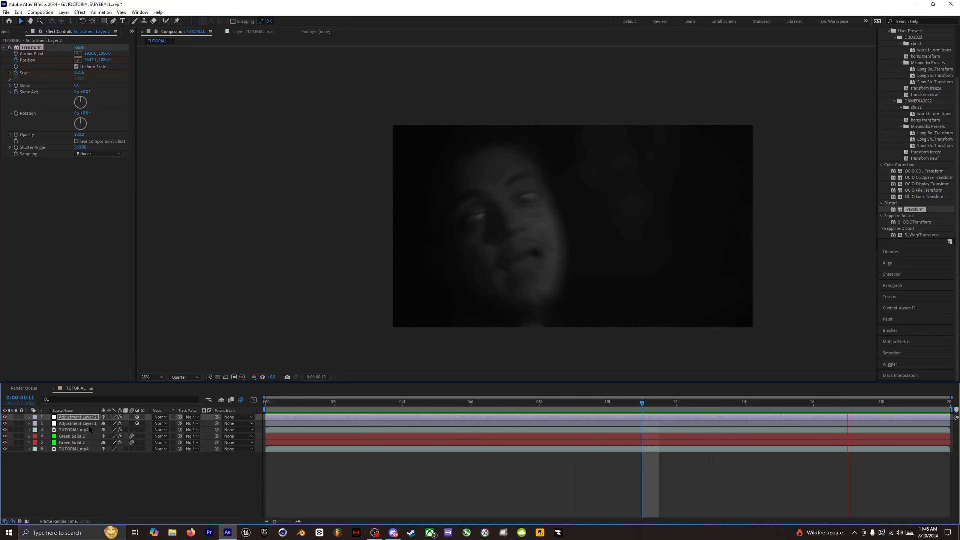
key("space")
left_click_drag(368, 416, 876, 437)
key("space")
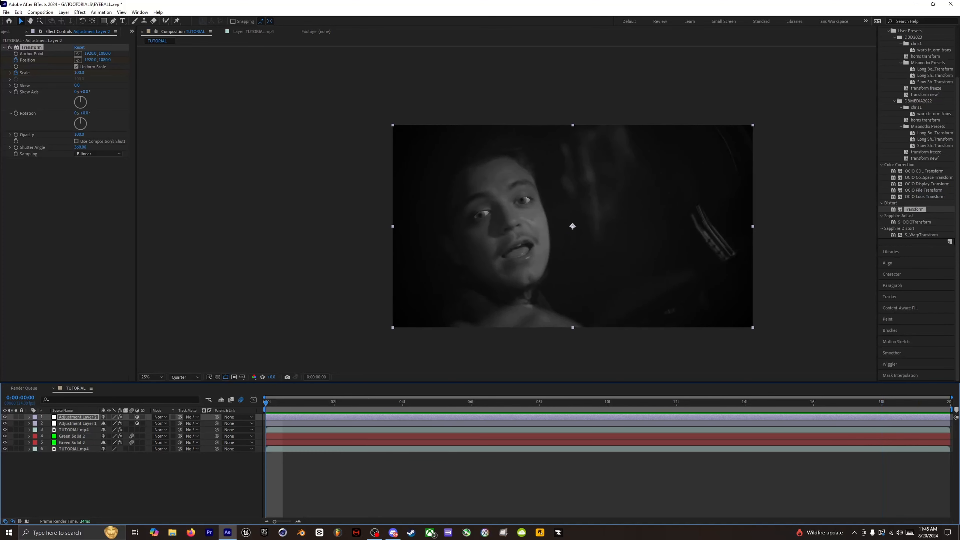
- Save the project under its existing file name
left_click(6, 12)
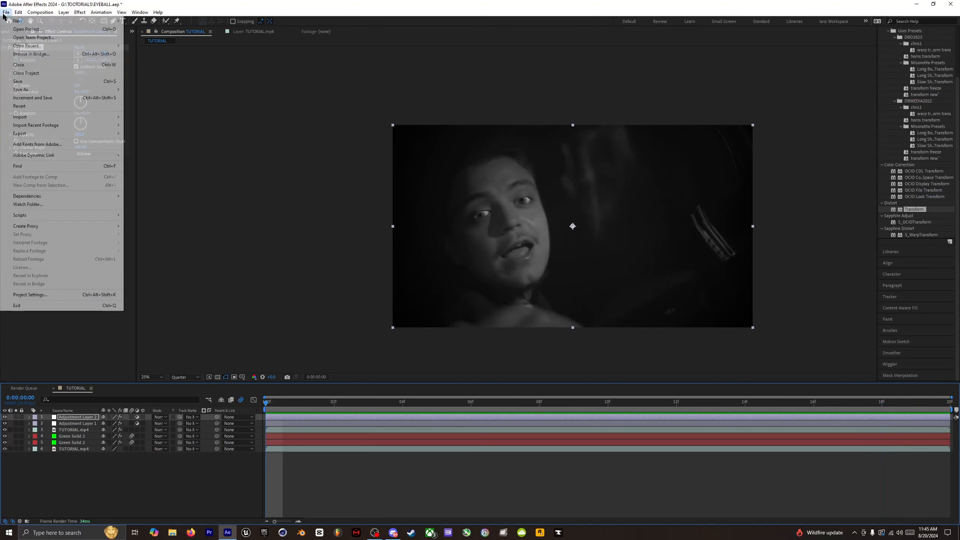
left_click(20, 82)
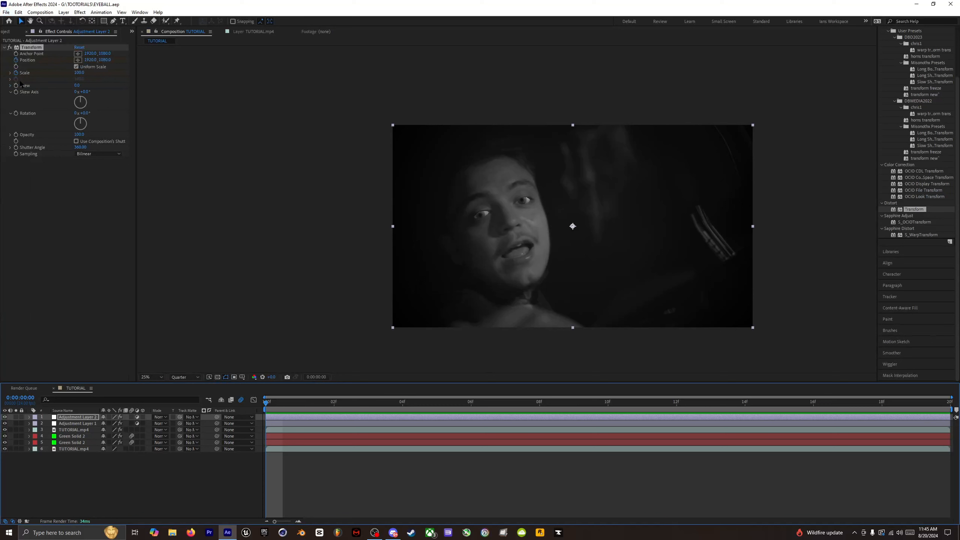